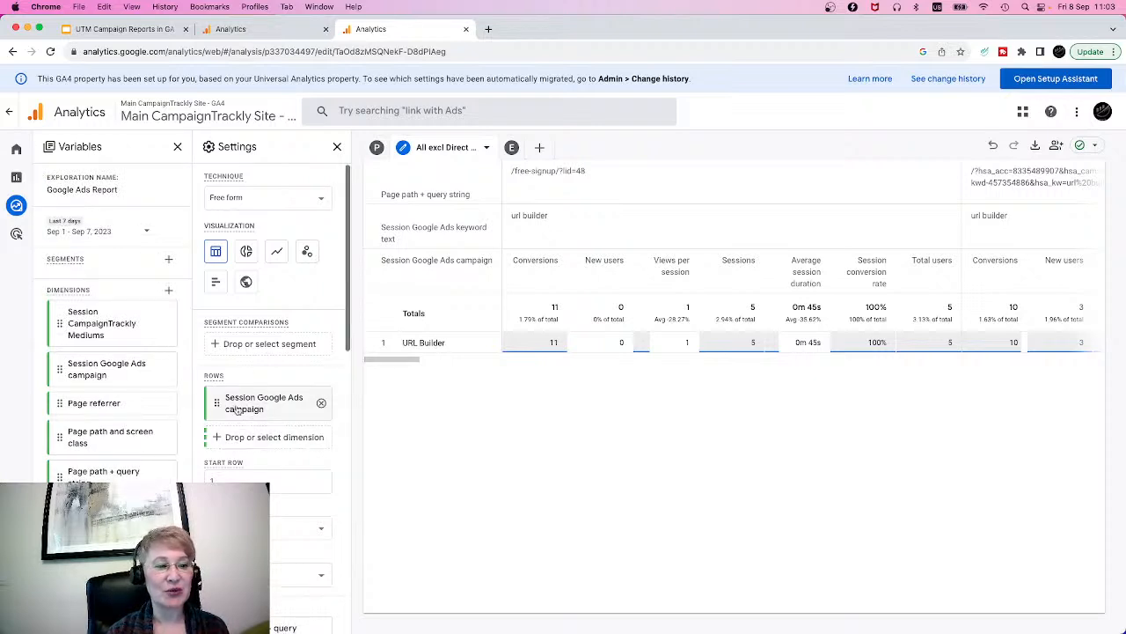
Step: Switch to the Google Ads Cost Report exploration and search its available dimensions for "session"
{"action": "mouse_move", "coordinate": [253, 407]}
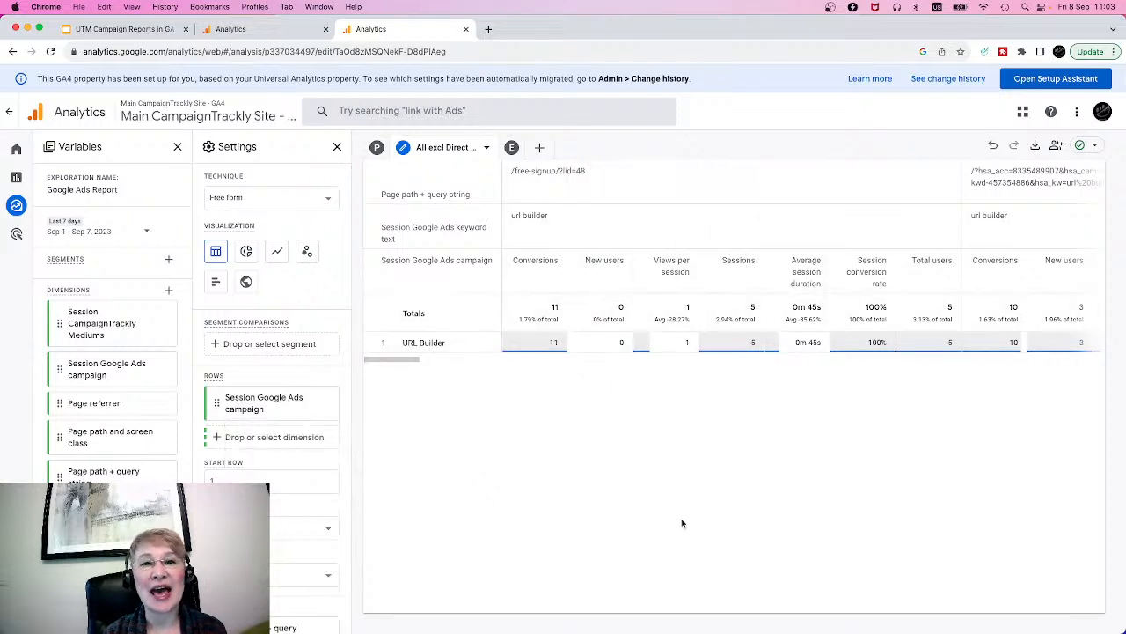
{"action": "left_click", "coordinate": [241, 30]}
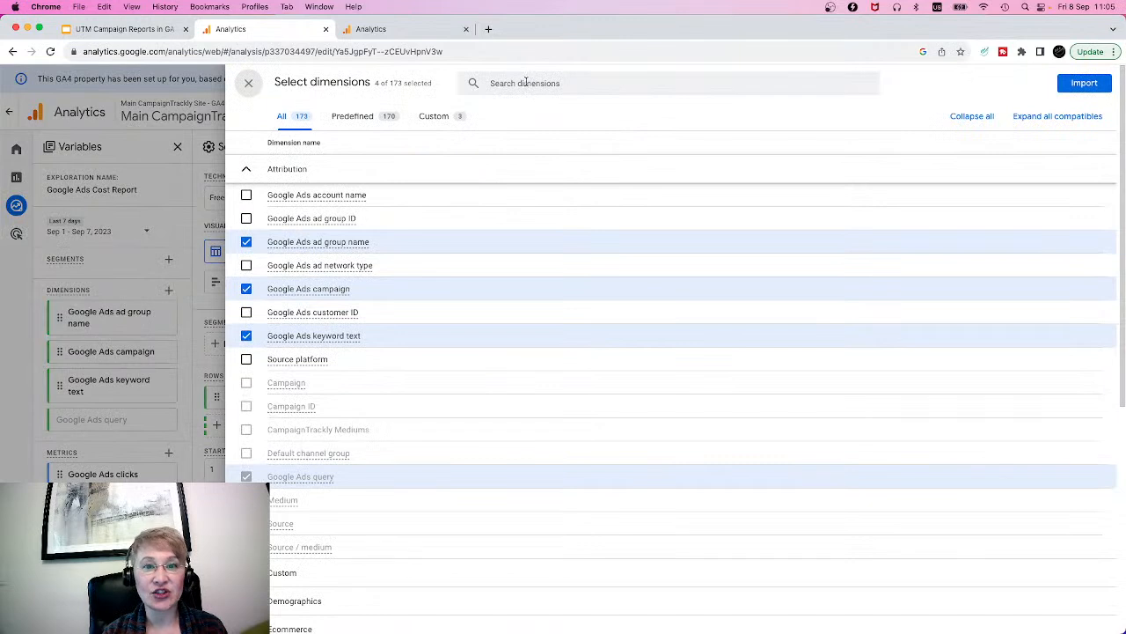
{"action": "left_click", "coordinate": [526, 83]}
{"action": "type", "text": "session"}
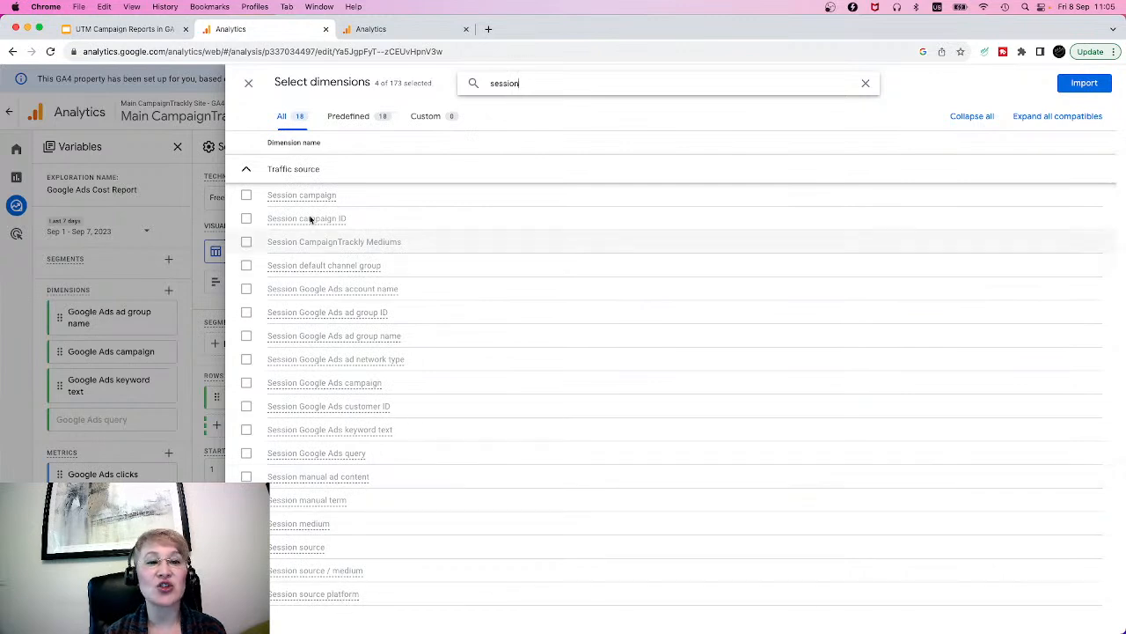
{"action": "mouse_move", "coordinate": [378, 520]}
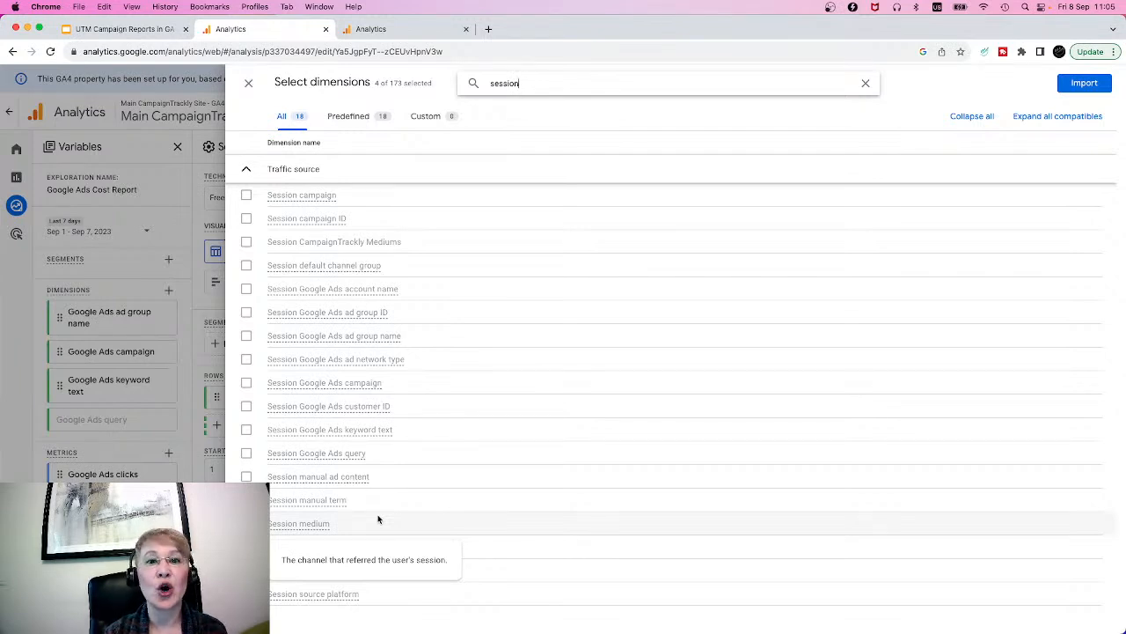
{"action": "left_click", "coordinate": [248, 85]}
Step: Compare the row dimension of the Google Ads Report exploration with that of the Google Ads Cost Report
{"action": "left_click", "coordinate": [398, 30]}
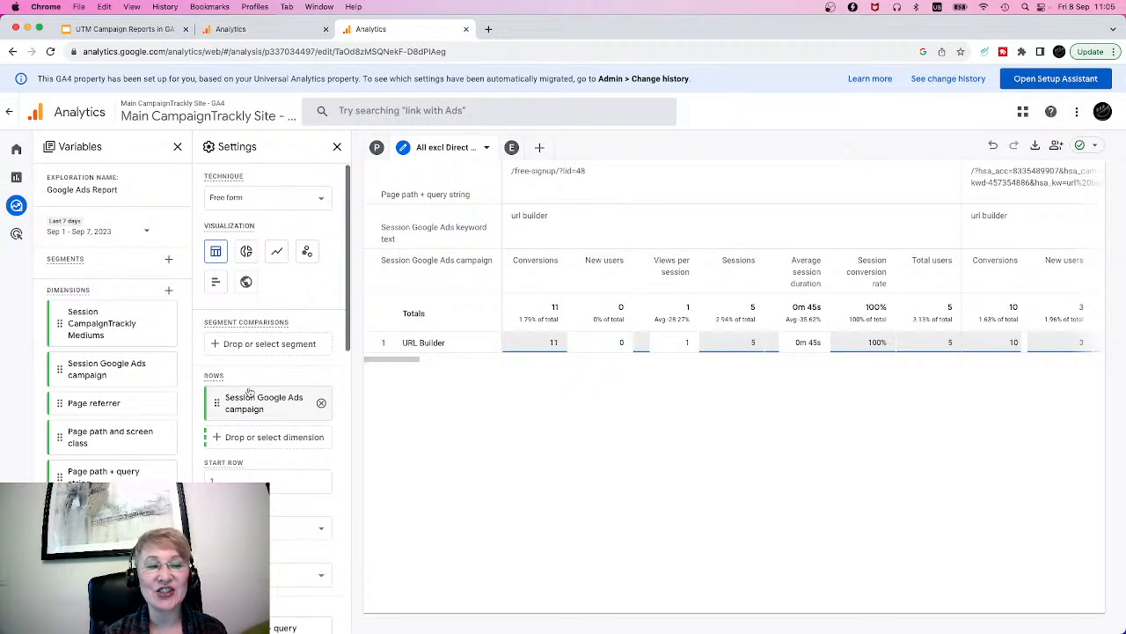
{"action": "mouse_move", "coordinate": [254, 399]}
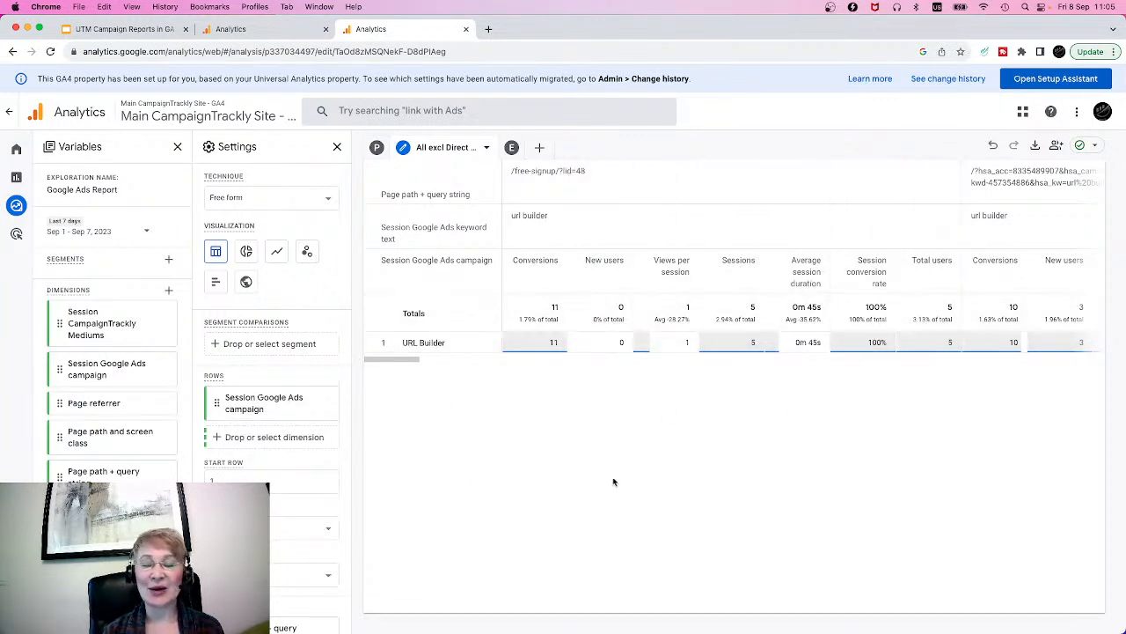
{"action": "left_click", "coordinate": [246, 30]}
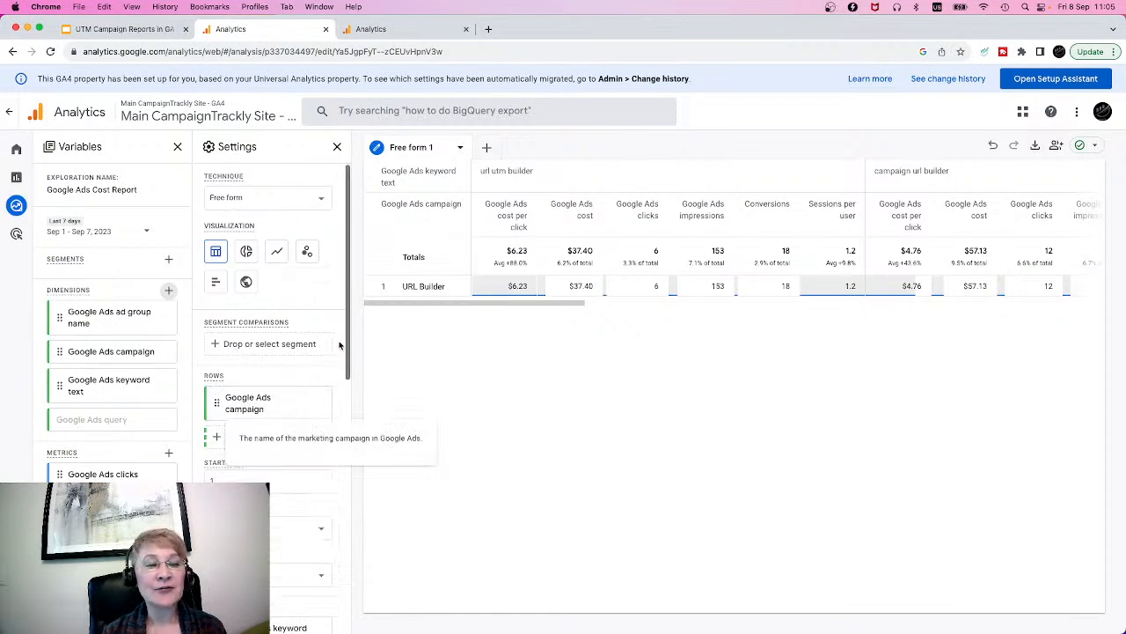
{"action": "left_click_drag", "start_coordinate": [348, 342], "coordinate": [334, 312]}
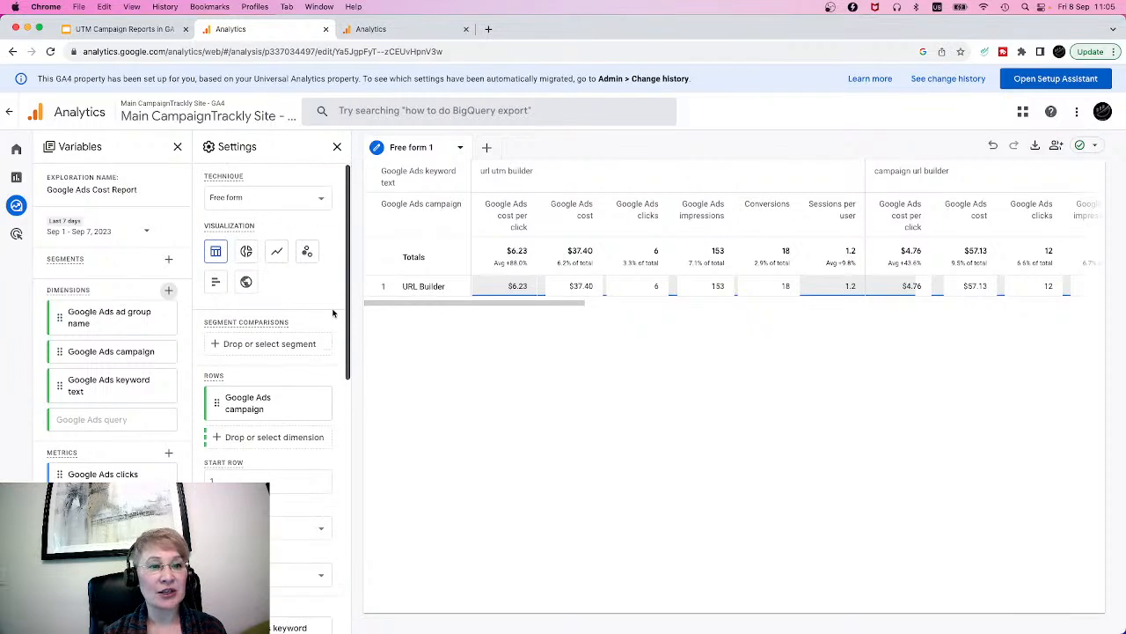
Step: Create a blank exploration and set its date range to Last 7 days
{"action": "mouse_move", "coordinate": [15, 205]}
{"action": "left_click", "coordinate": [39, 206]}
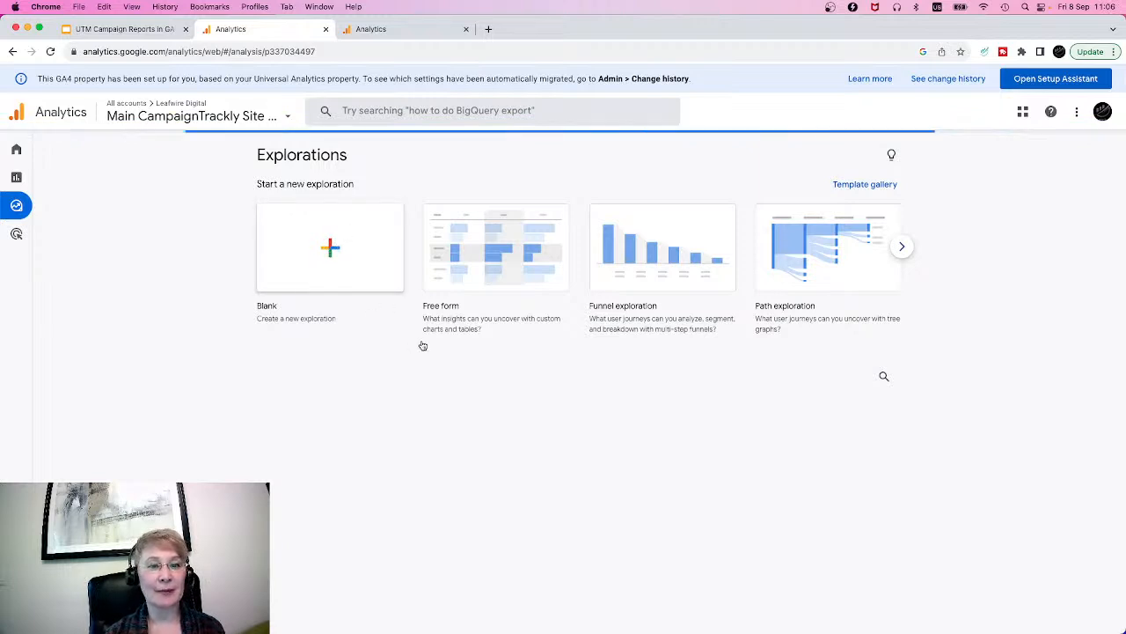
{"action": "left_click", "coordinate": [335, 246]}
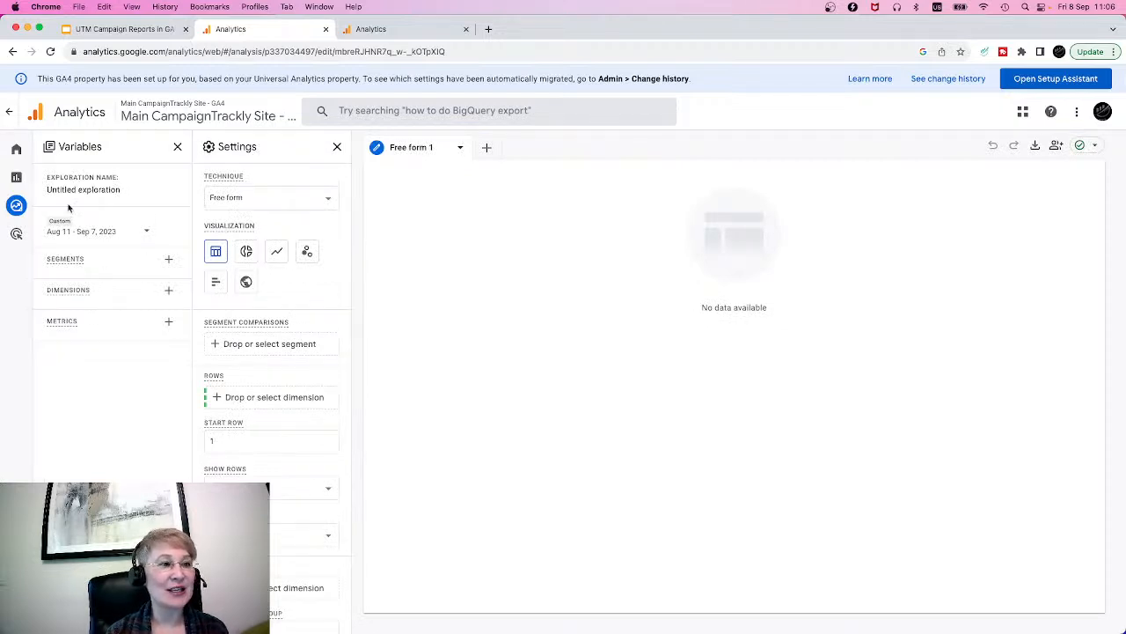
{"action": "left_click", "coordinate": [146, 233]}
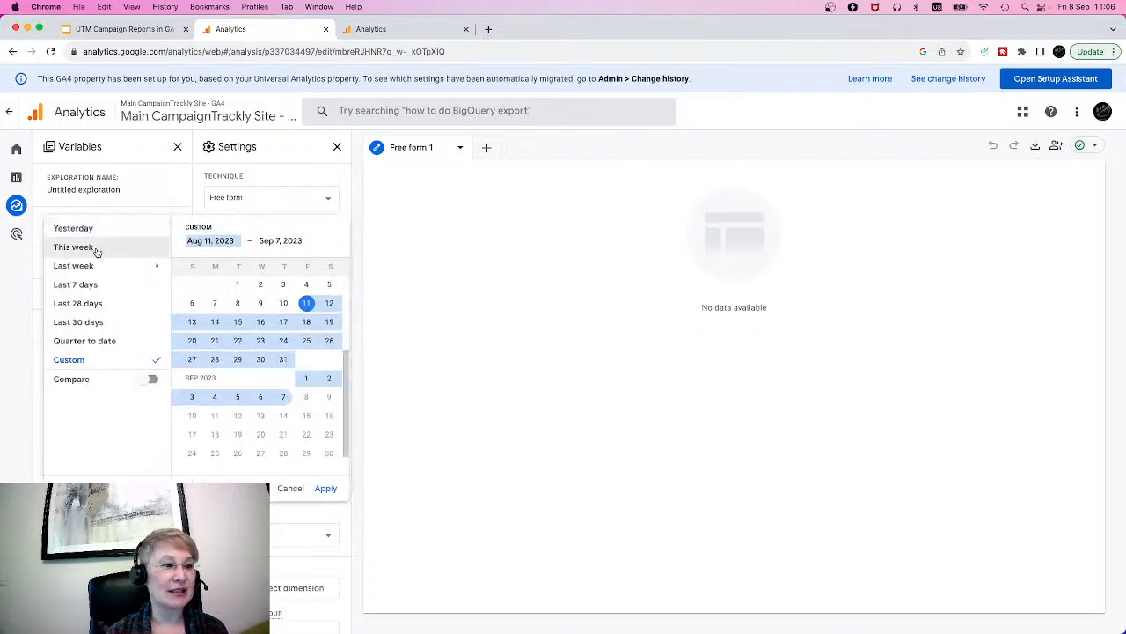
{"action": "left_click", "coordinate": [88, 284]}
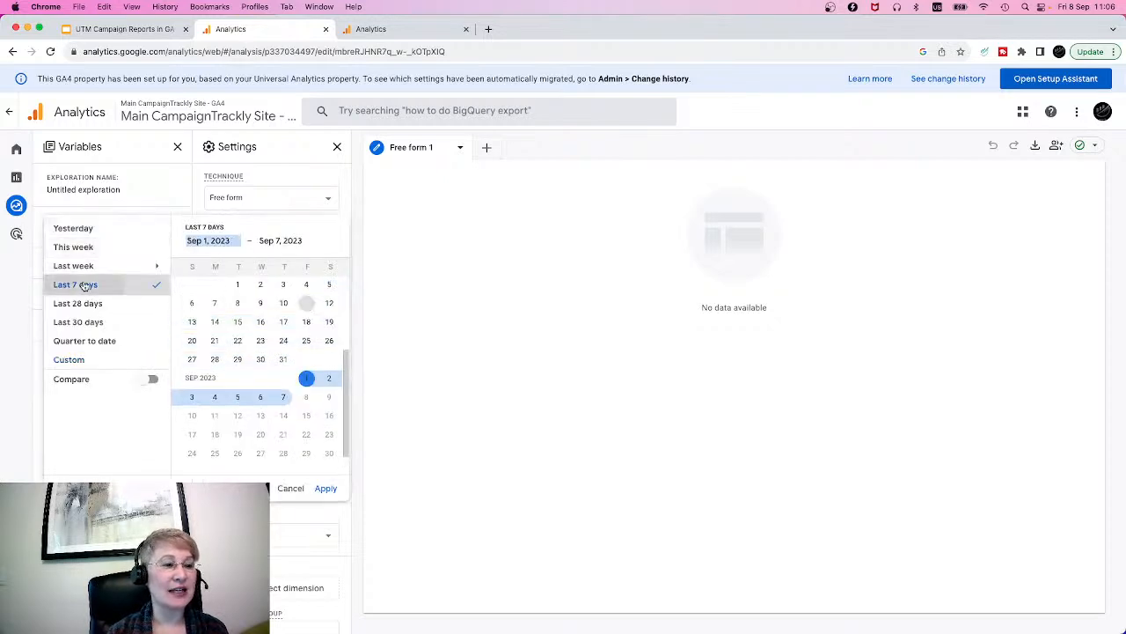
{"action": "left_click", "coordinate": [326, 489]}
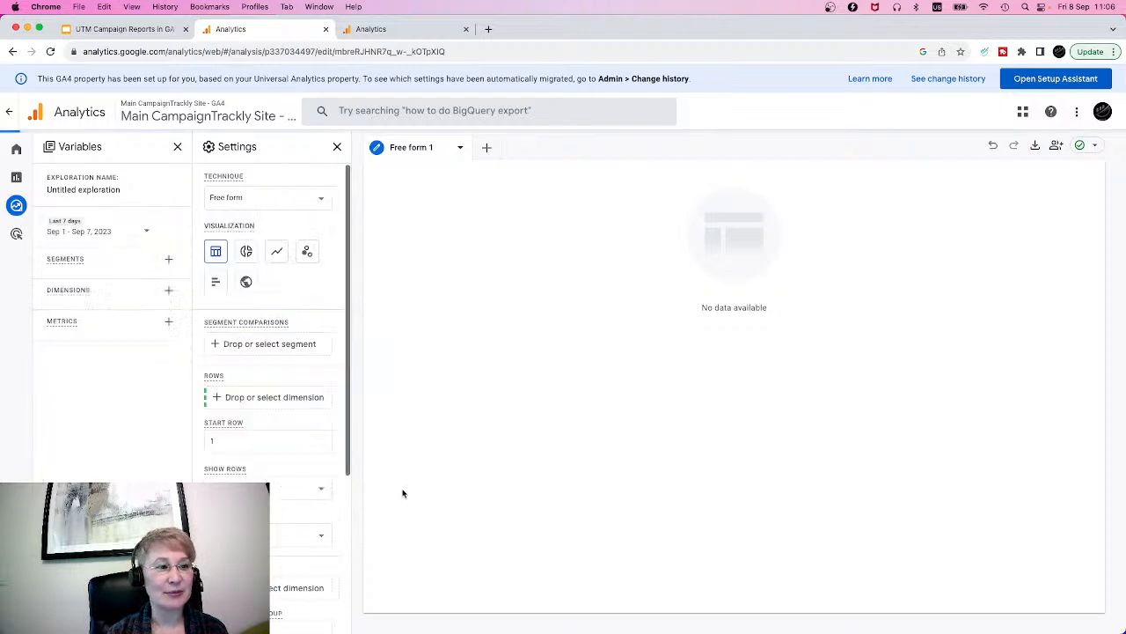
Step: Search the dimensions for "google ads", import Google Ads campaign and place it in the exploration's rows
{"action": "left_click", "coordinate": [168, 290]}
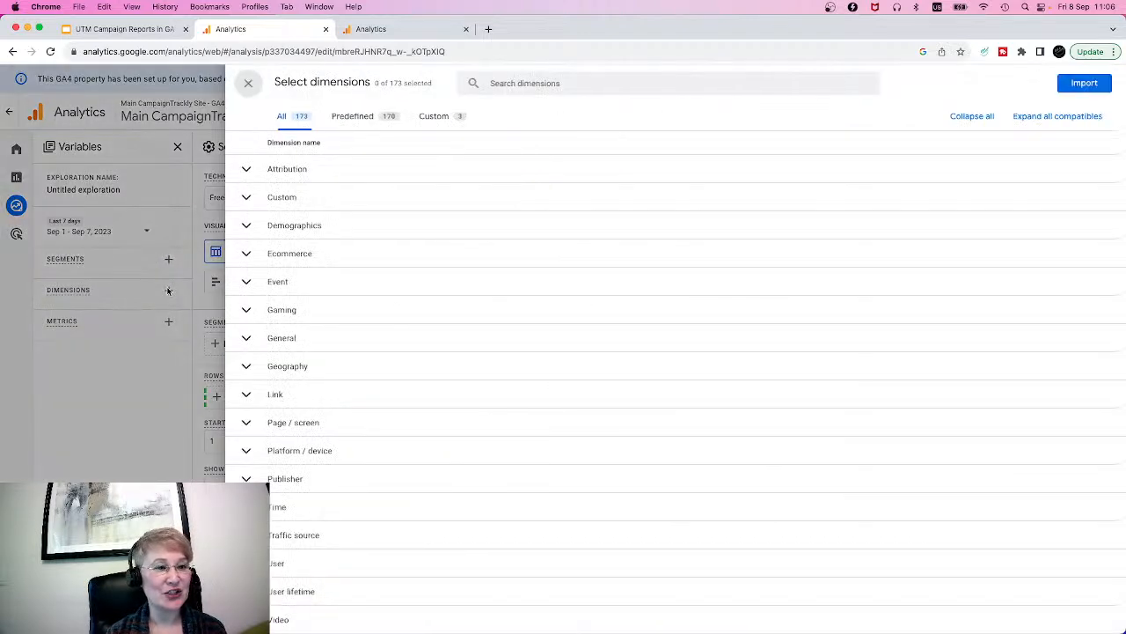
{"action": "left_click", "coordinate": [537, 81]}
{"action": "type", "text": "google ad"}
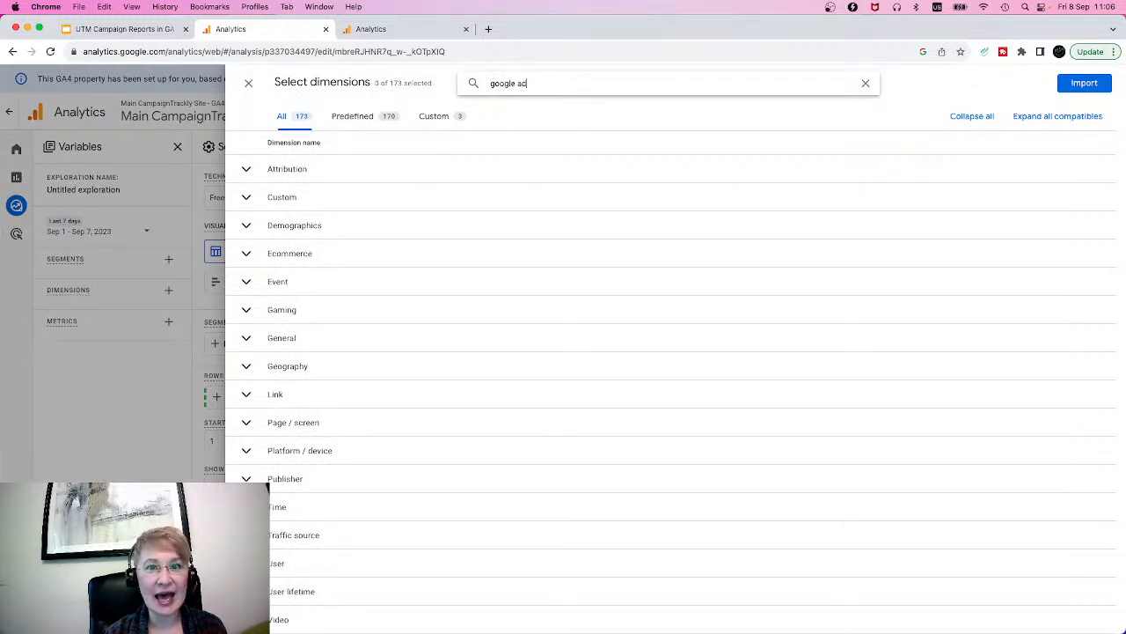
{"action": "type", "text": "s"}
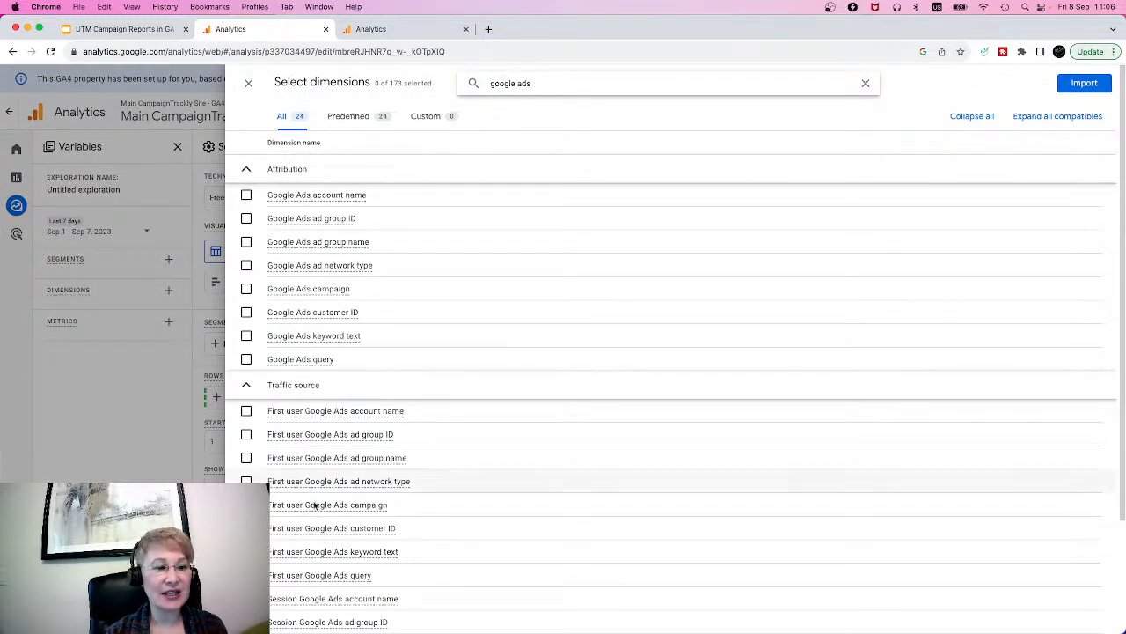
{"action": "scroll", "coordinate": [342, 526], "scroll_direction": "down", "scroll_amount": 3}
{"action": "scroll", "coordinate": [341, 525], "scroll_direction": "up", "scroll_amount": 3}
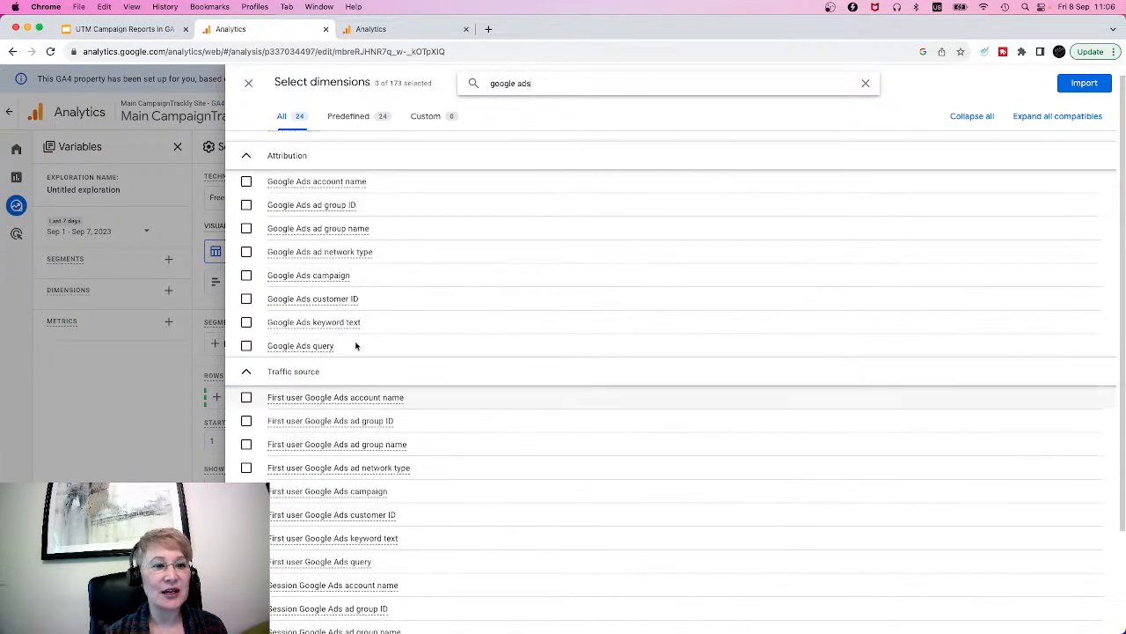
{"action": "left_click", "coordinate": [247, 275]}
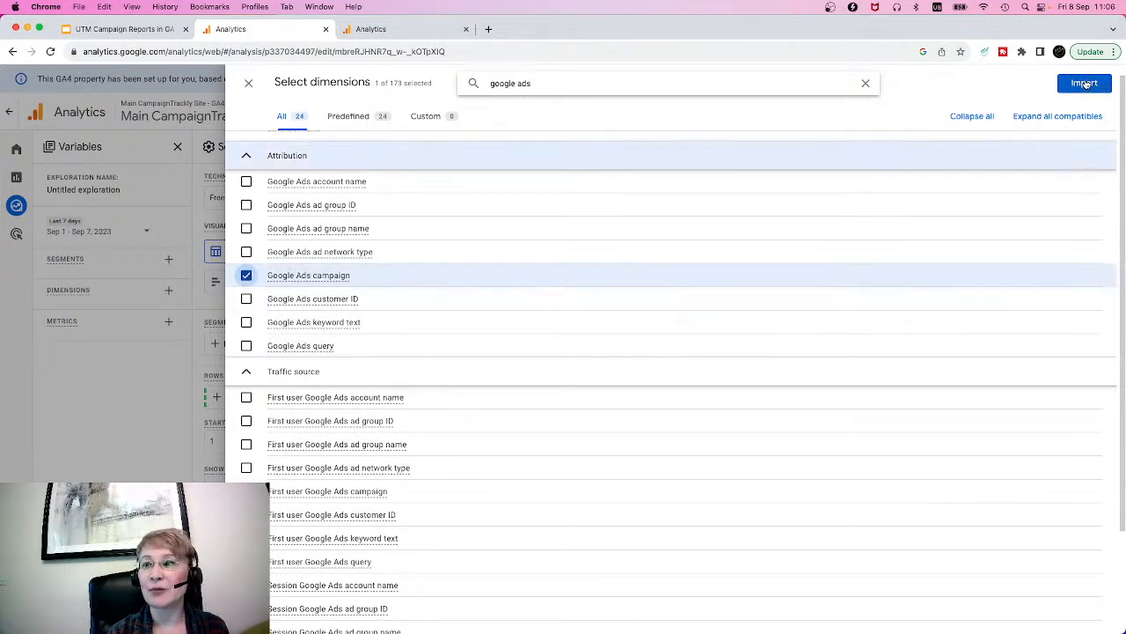
{"action": "left_click", "coordinate": [1084, 83]}
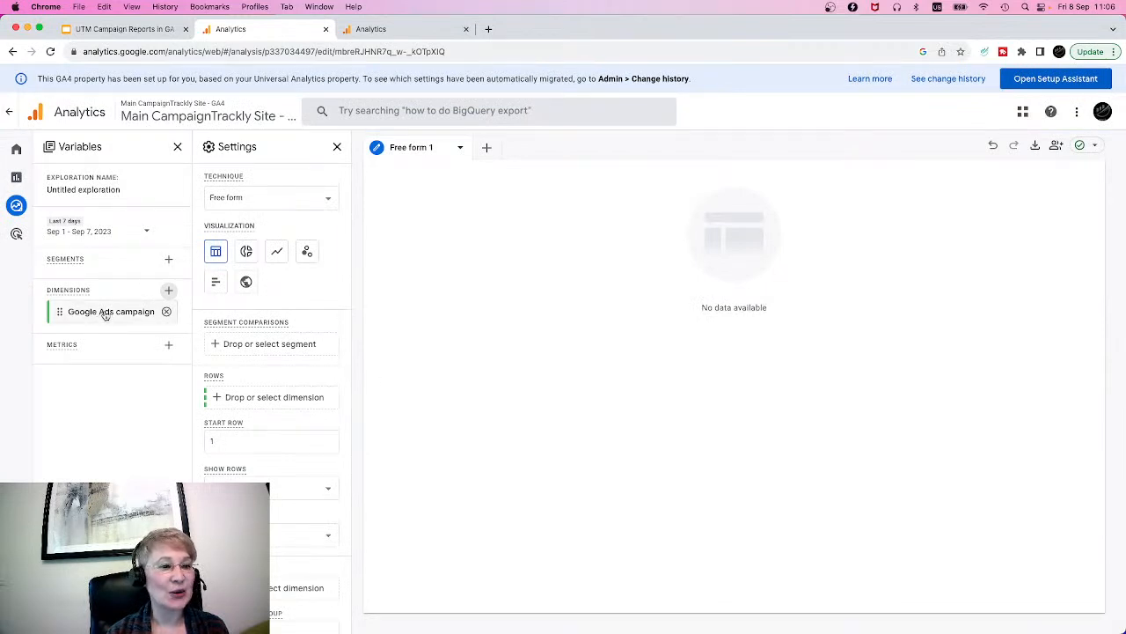
{"action": "left_click_drag", "start_coordinate": [95, 312], "coordinate": [256, 396]}
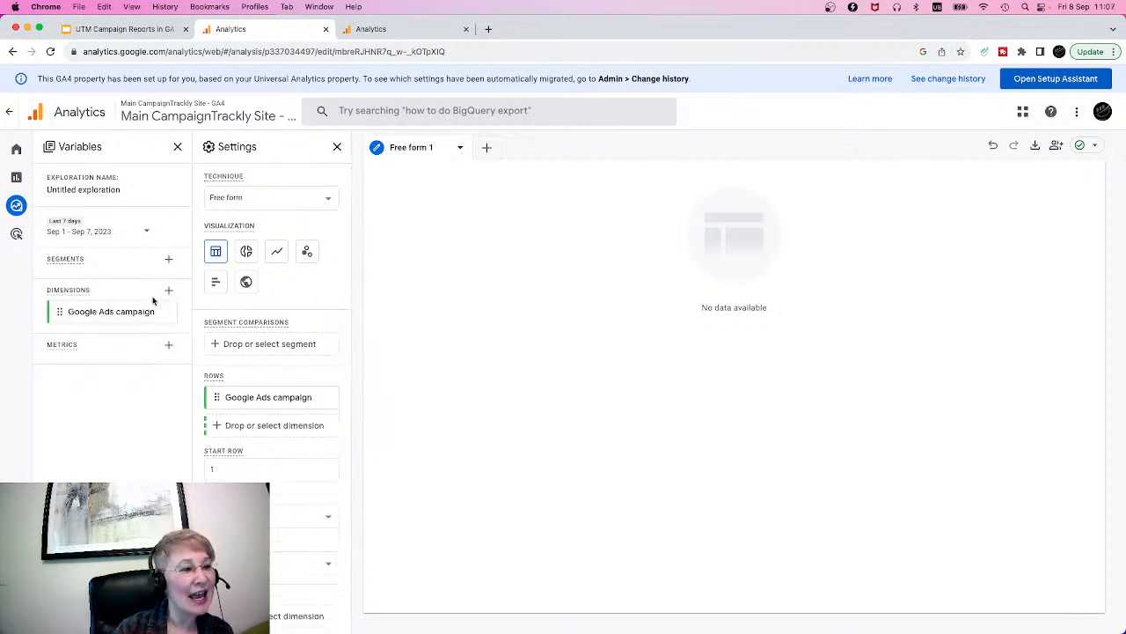
Step: Import the Google Ads metrics clicks, cost, cost per click, impressions, video cost and video views
{"action": "left_click", "coordinate": [169, 345]}
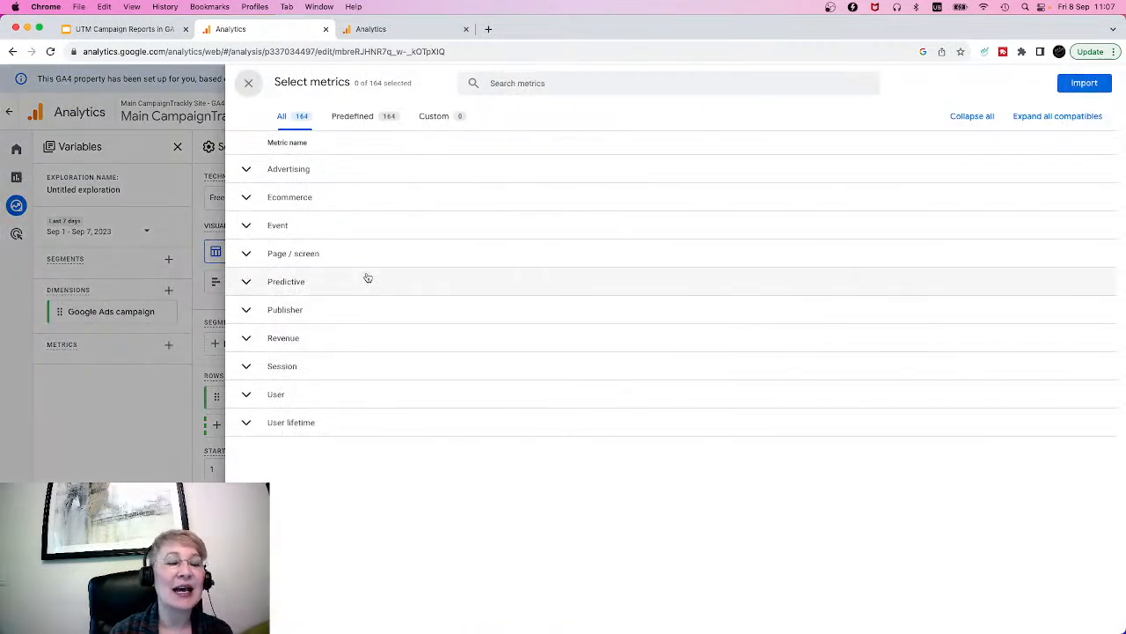
{"action": "left_click", "coordinate": [551, 83]}
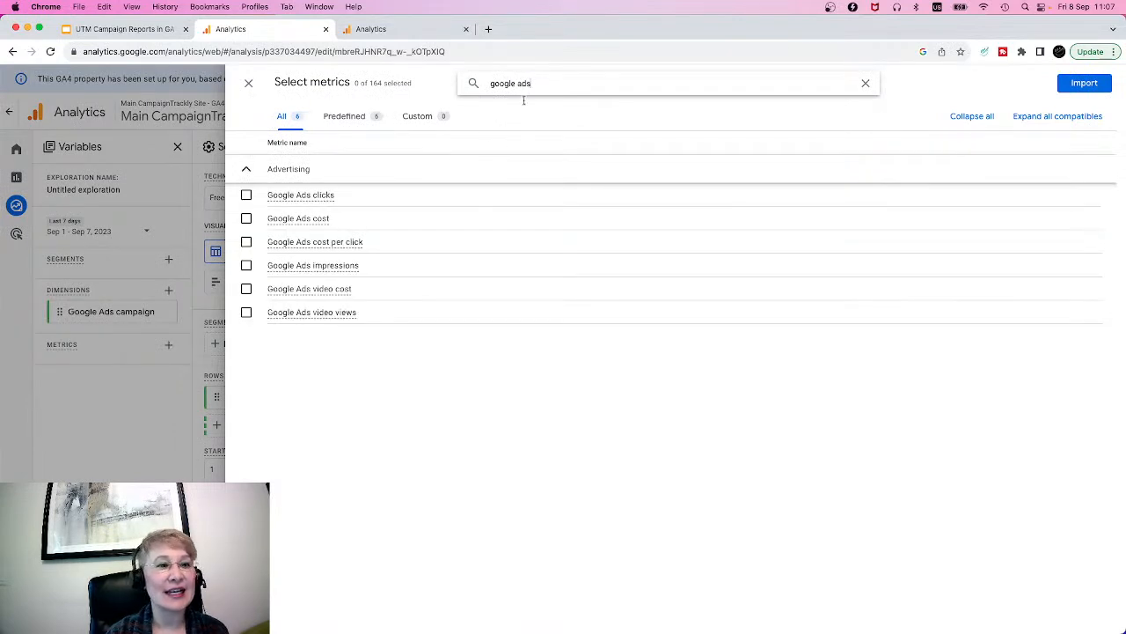
{"action": "left_click", "coordinate": [246, 194]}
{"action": "left_click", "coordinate": [246, 218]}
{"action": "left_click", "coordinate": [246, 242]}
{"action": "left_click", "coordinate": [247, 264]}
{"action": "left_click", "coordinate": [247, 289]}
{"action": "left_click", "coordinate": [246, 313]}
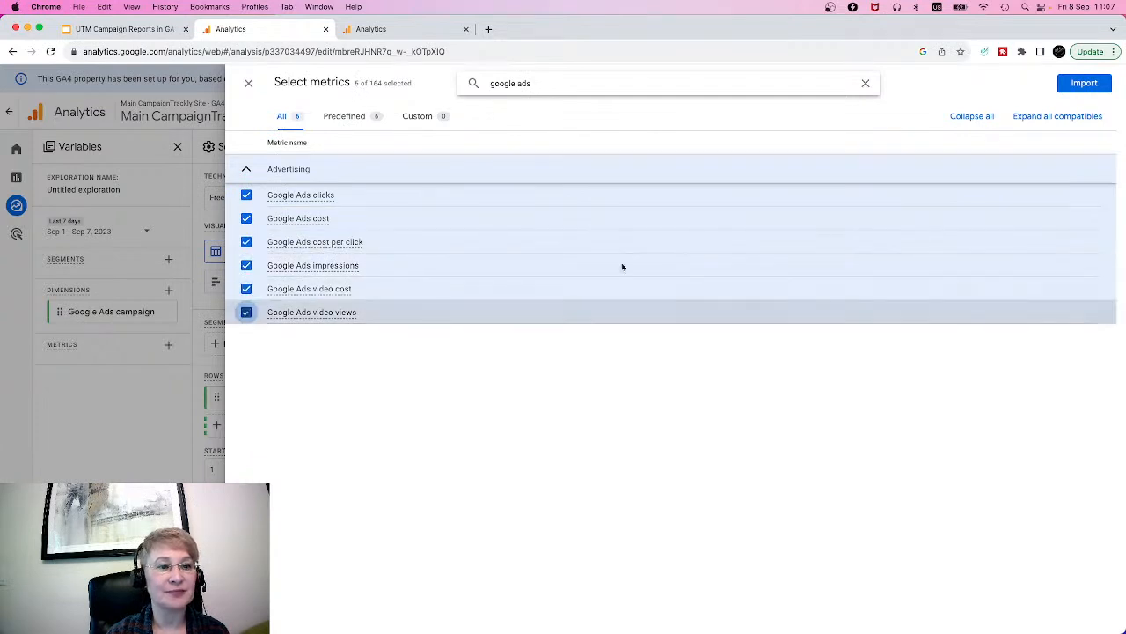
{"action": "left_click", "coordinate": [1097, 83]}
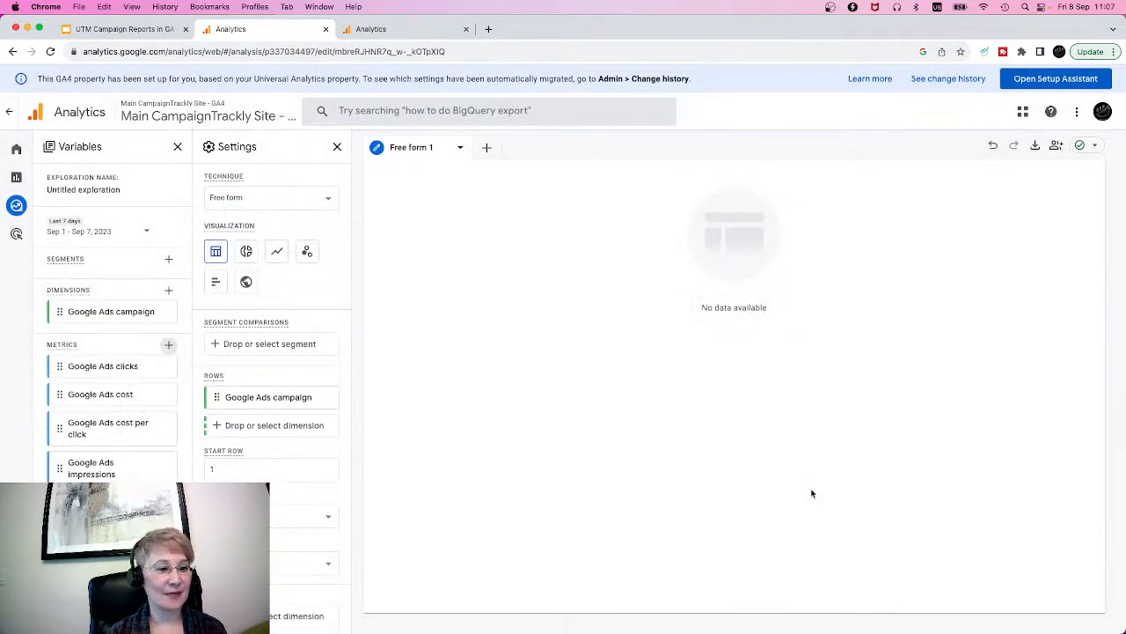
Step: Import the Google Ads ad group name and Google Ads account name dimensions into the exploration
{"action": "left_click", "coordinate": [169, 291]}
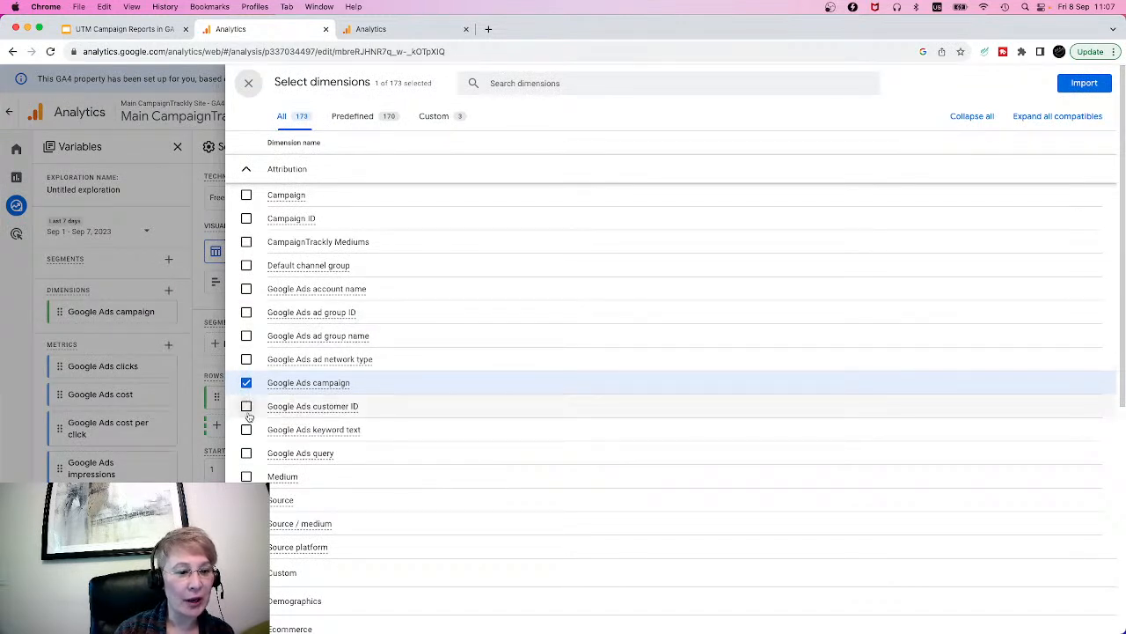
{"action": "left_click", "coordinate": [246, 335]}
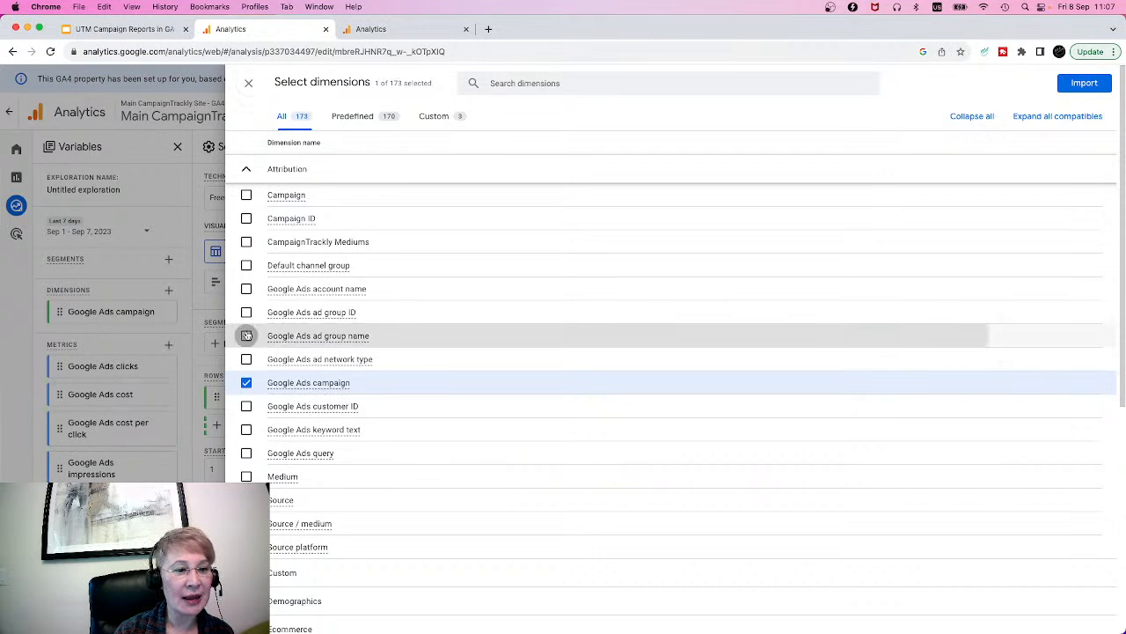
{"action": "left_click", "coordinate": [246, 289]}
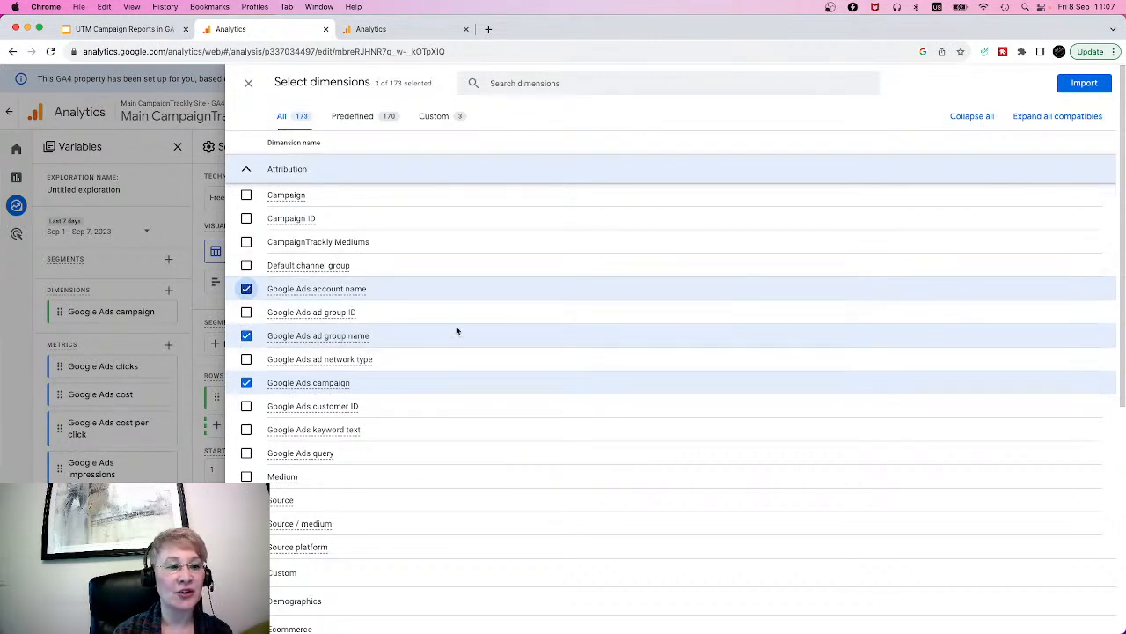
{"action": "left_click", "coordinate": [1081, 84]}
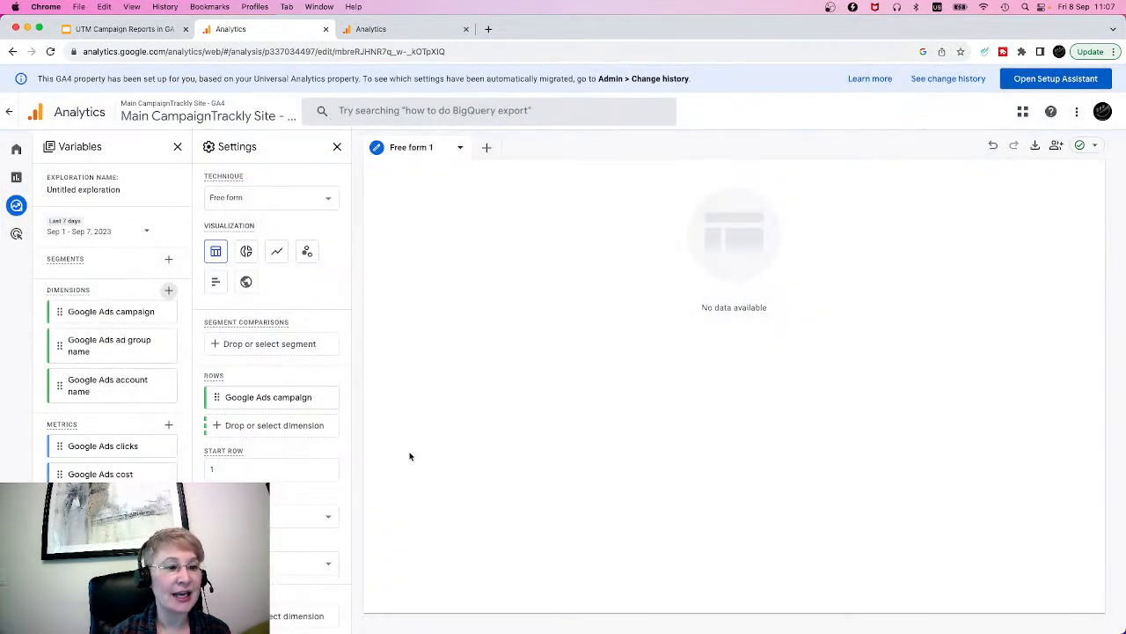
Step: Add Google Ads cost and Google Ads cost per click as the table's values and return to the Explorations list
{"action": "scroll", "coordinate": [286, 432], "scroll_direction": "down", "scroll_amount": 5}
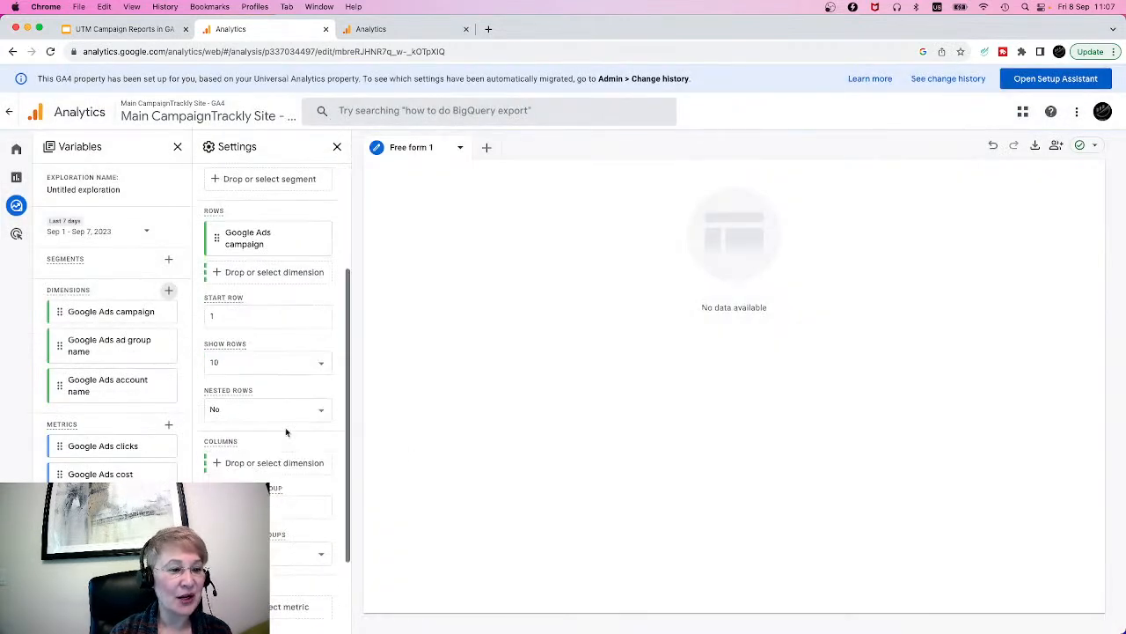
{"action": "scroll", "coordinate": [286, 432], "scroll_direction": "up", "scroll_amount": 2}
{"action": "scroll", "coordinate": [282, 434], "scroll_direction": "down", "scroll_amount": 2}
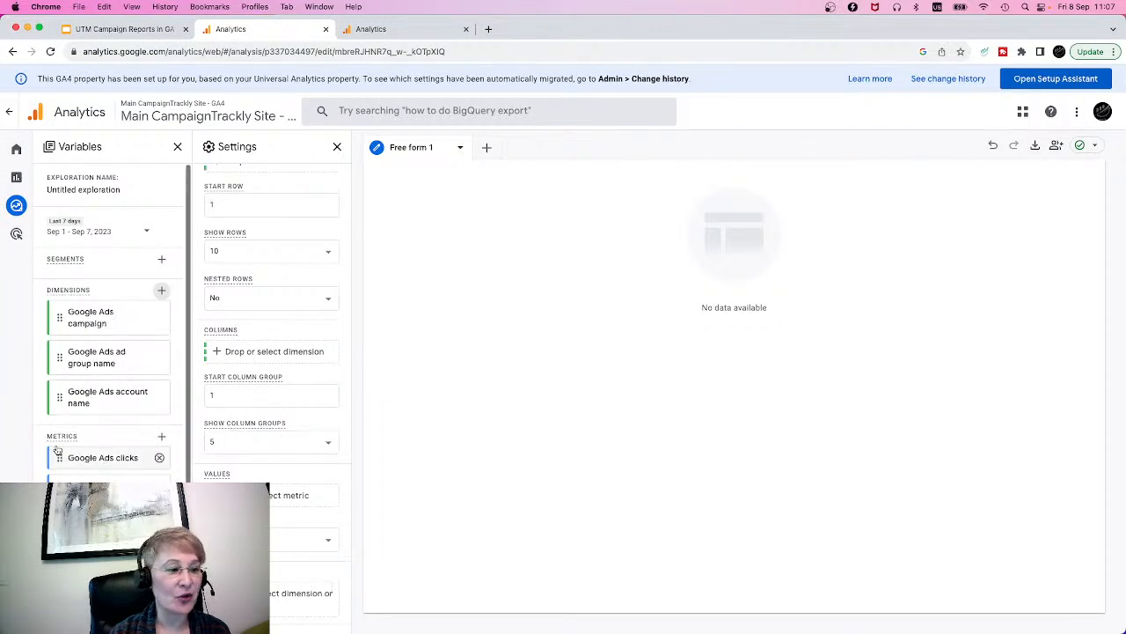
{"action": "scroll", "coordinate": [138, 459], "scroll_direction": "down", "scroll_amount": 1}
{"action": "left_click_drag", "start_coordinate": [103, 423], "coordinate": [295, 495]}
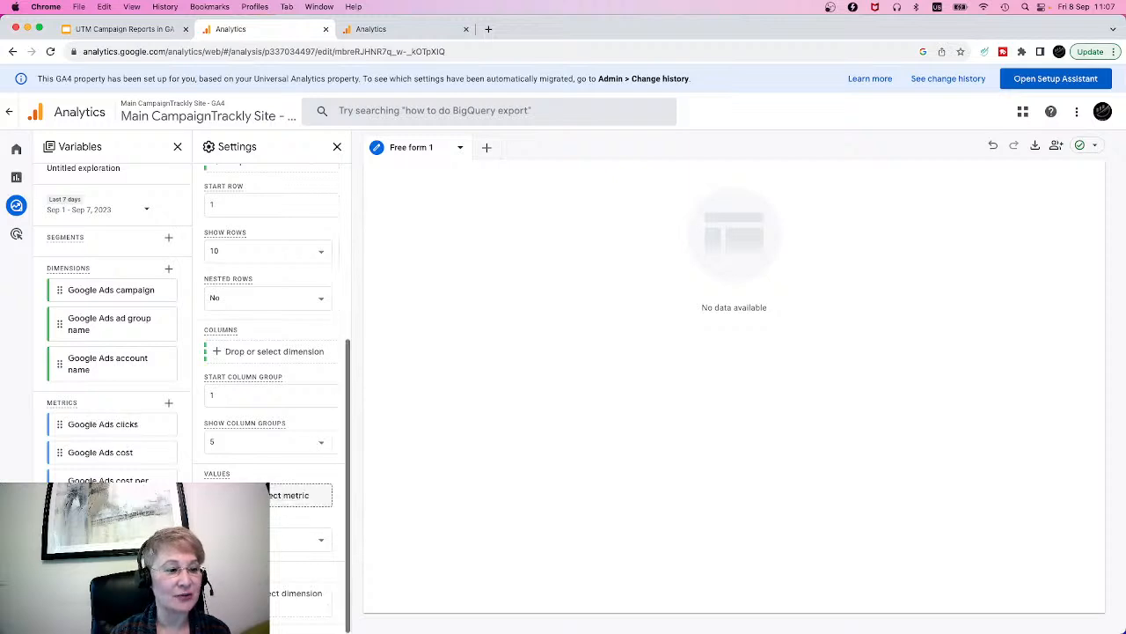
{"action": "left_click_drag", "start_coordinate": [95, 453], "coordinate": [255, 521]}
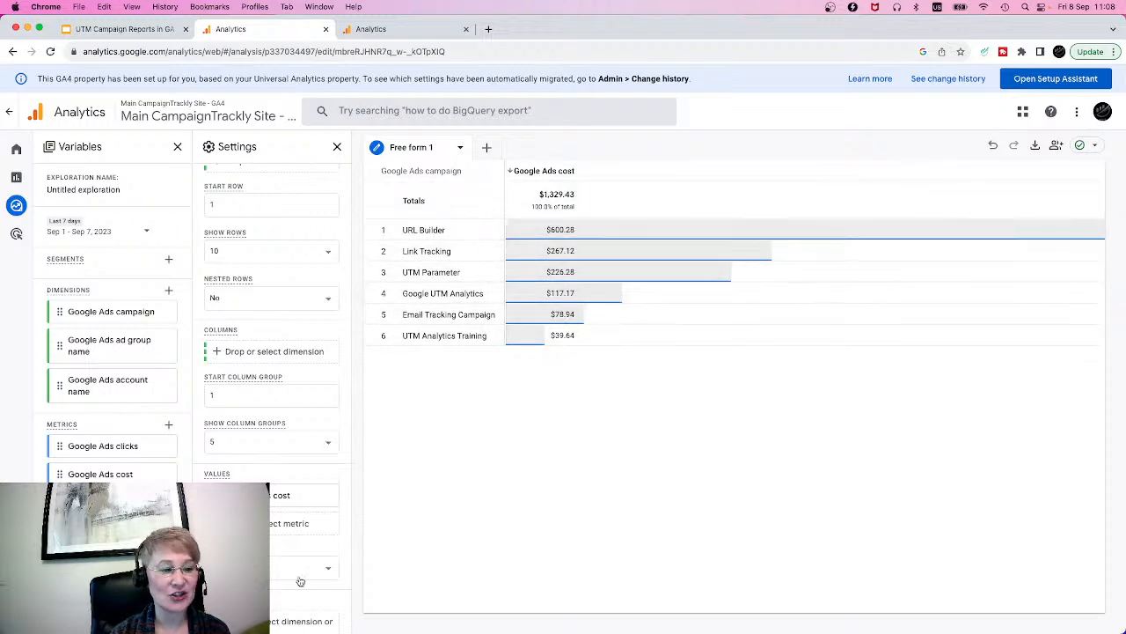
{"action": "scroll", "coordinate": [110, 467], "scroll_direction": "down", "scroll_amount": 1}
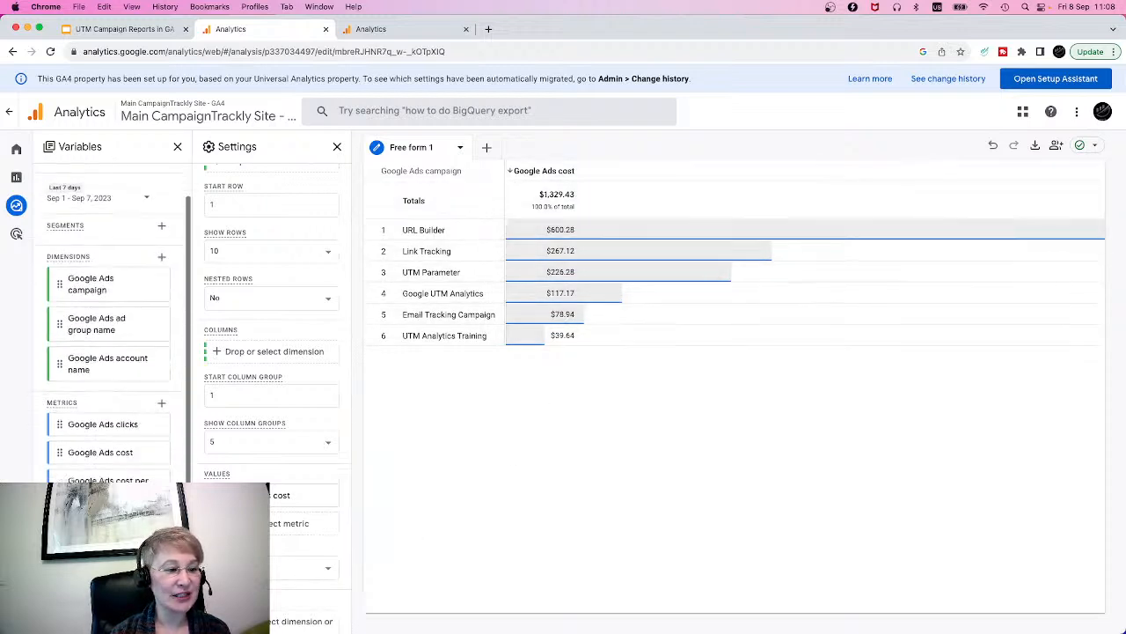
{"action": "left_click_drag", "start_coordinate": [102, 484], "coordinate": [297, 523]}
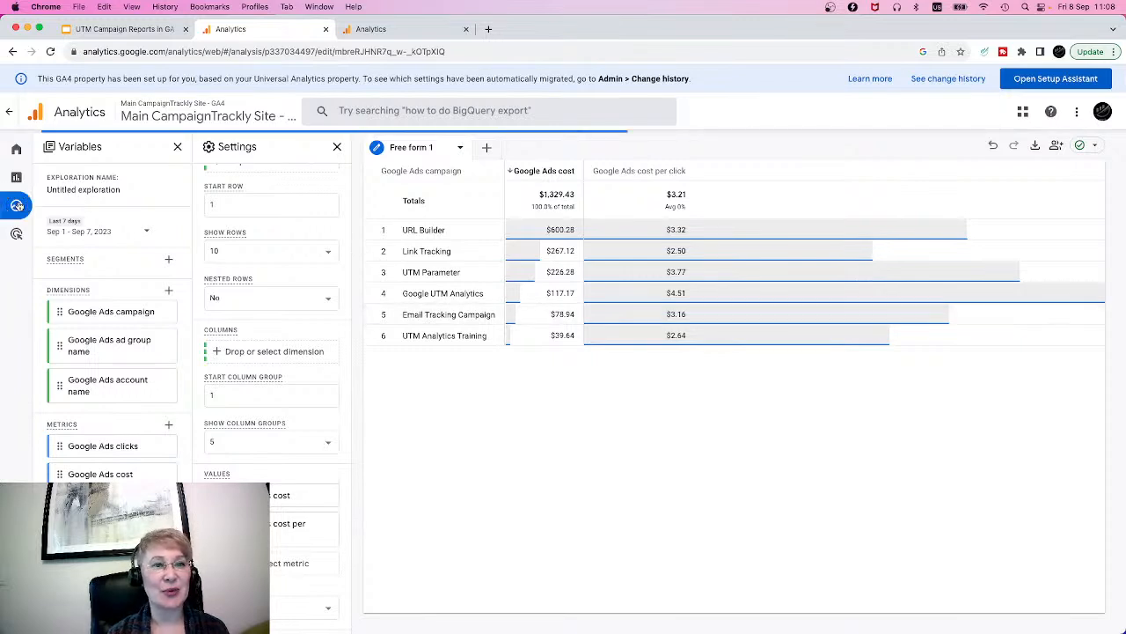
{"action": "mouse_move", "coordinate": [17, 206]}
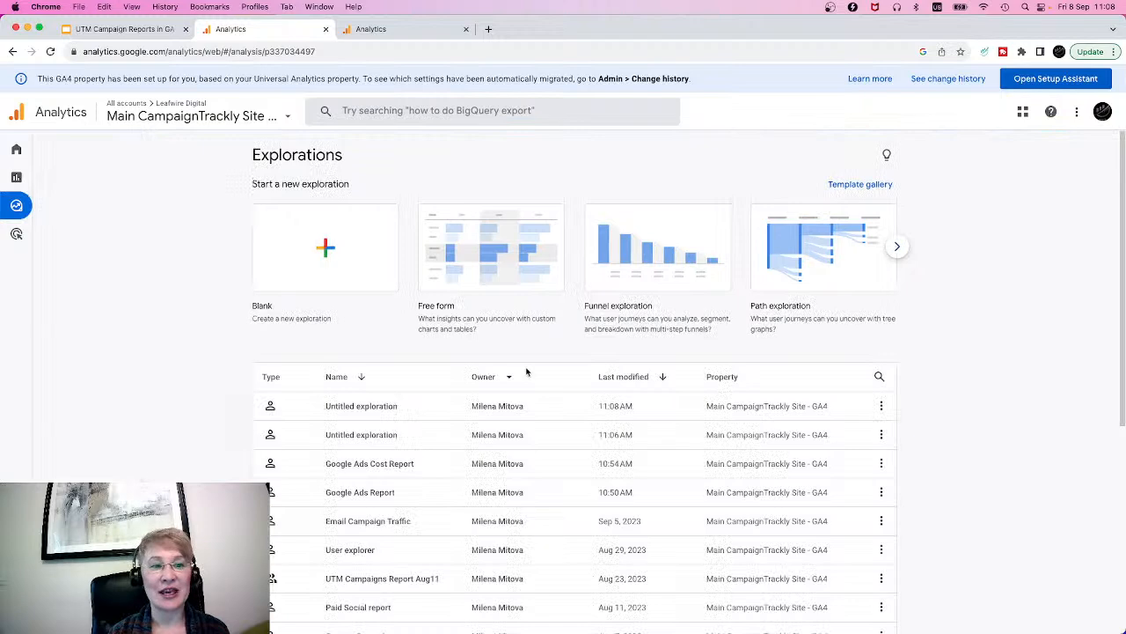
Step: Open the Google Ads Cost Report exploration, review its table values, and remove its existing Google Ads campaign filter
{"action": "scroll", "coordinate": [527, 372], "scroll_direction": "down", "scroll_amount": 3}
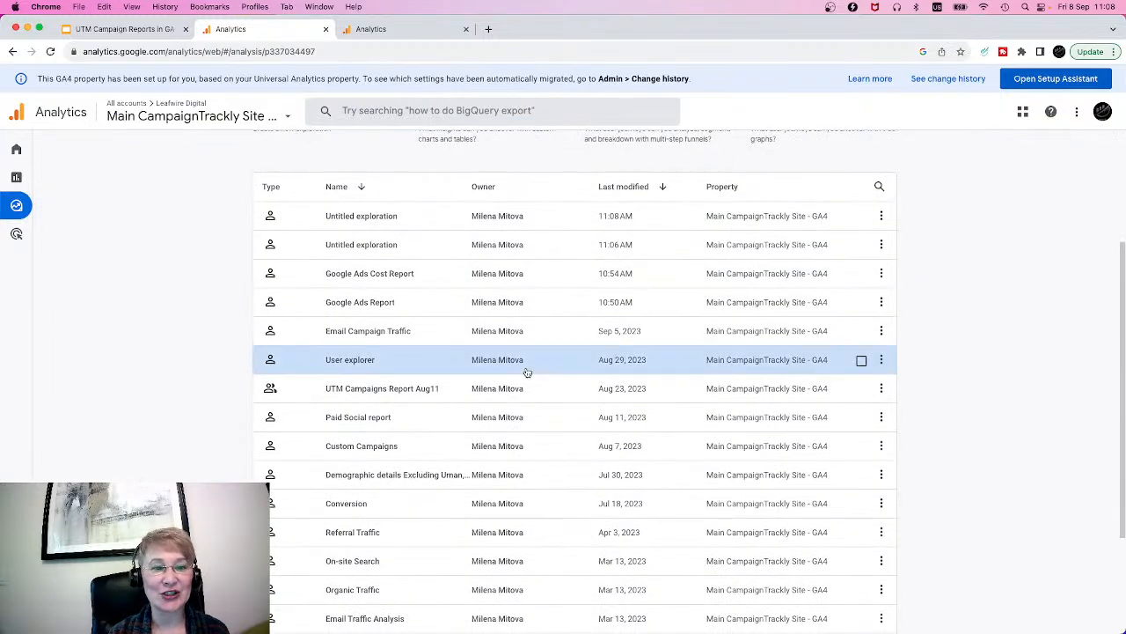
{"action": "left_click", "coordinate": [368, 274]}
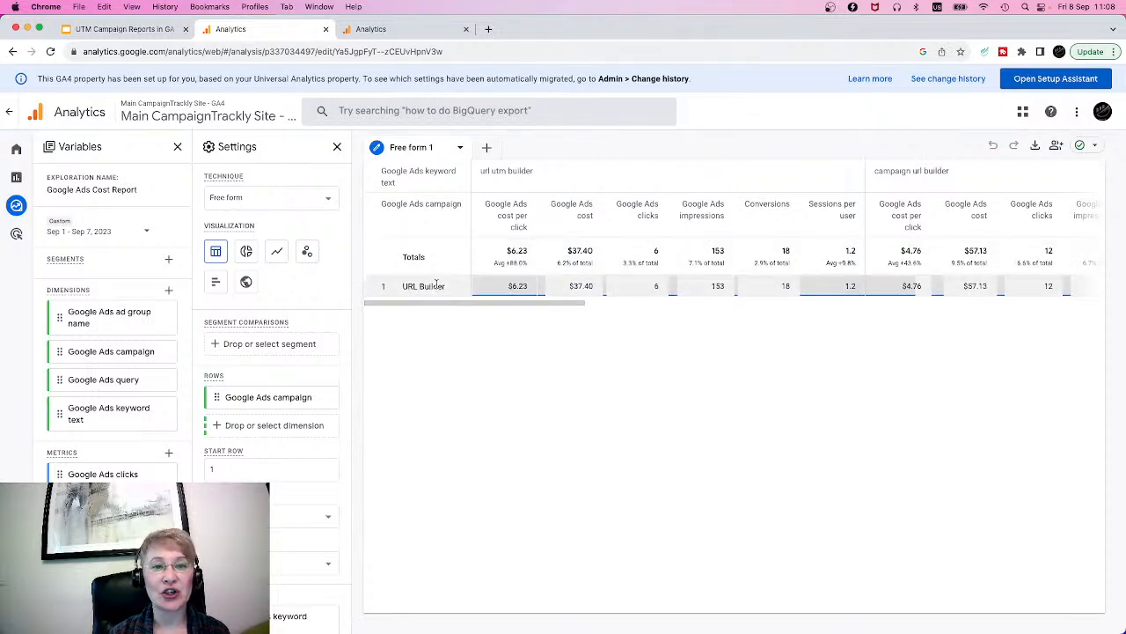
{"action": "scroll", "coordinate": [272, 462], "scroll_direction": "down", "scroll_amount": 5}
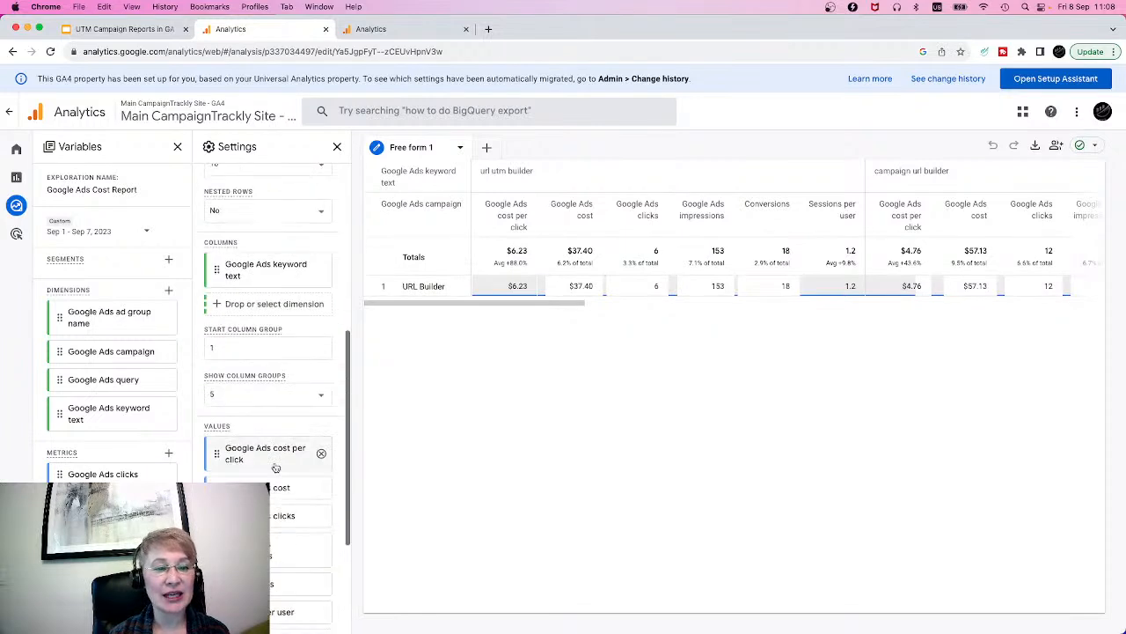
{"action": "scroll", "coordinate": [276, 467], "scroll_direction": "down", "scroll_amount": 3}
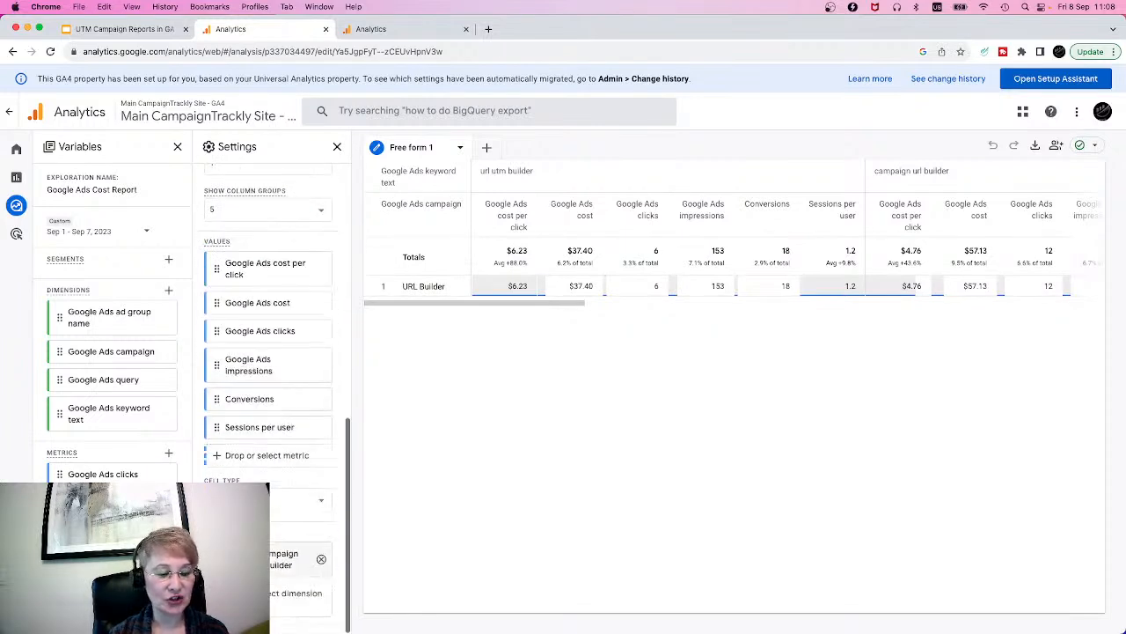
{"action": "left_click", "coordinate": [293, 558]}
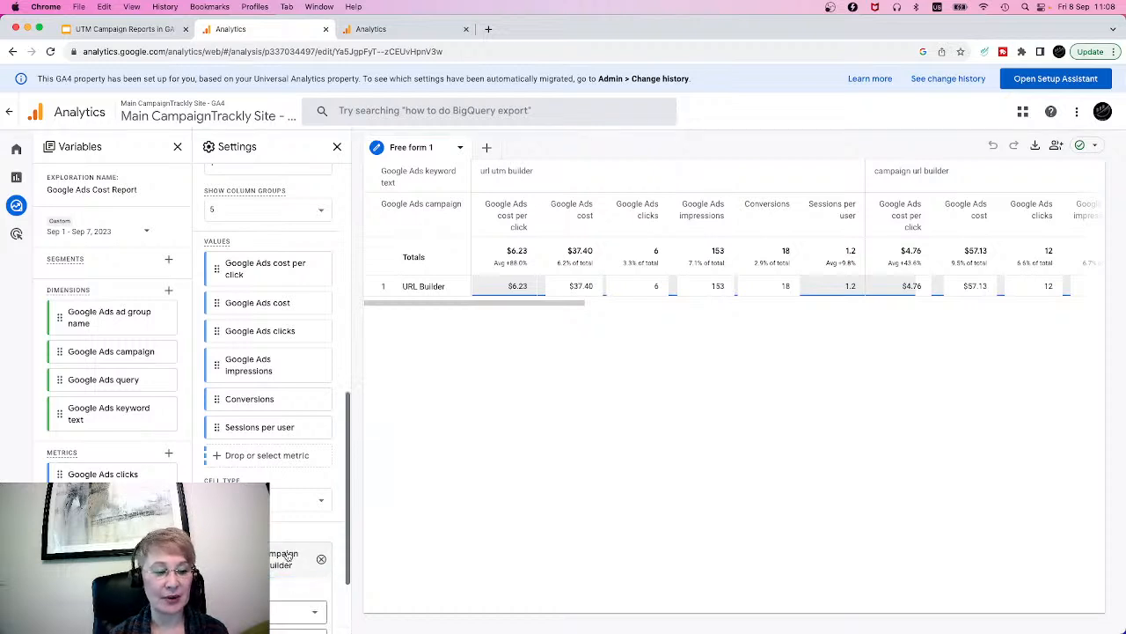
{"action": "scroll", "coordinate": [287, 558], "scroll_direction": "down", "scroll_amount": 3}
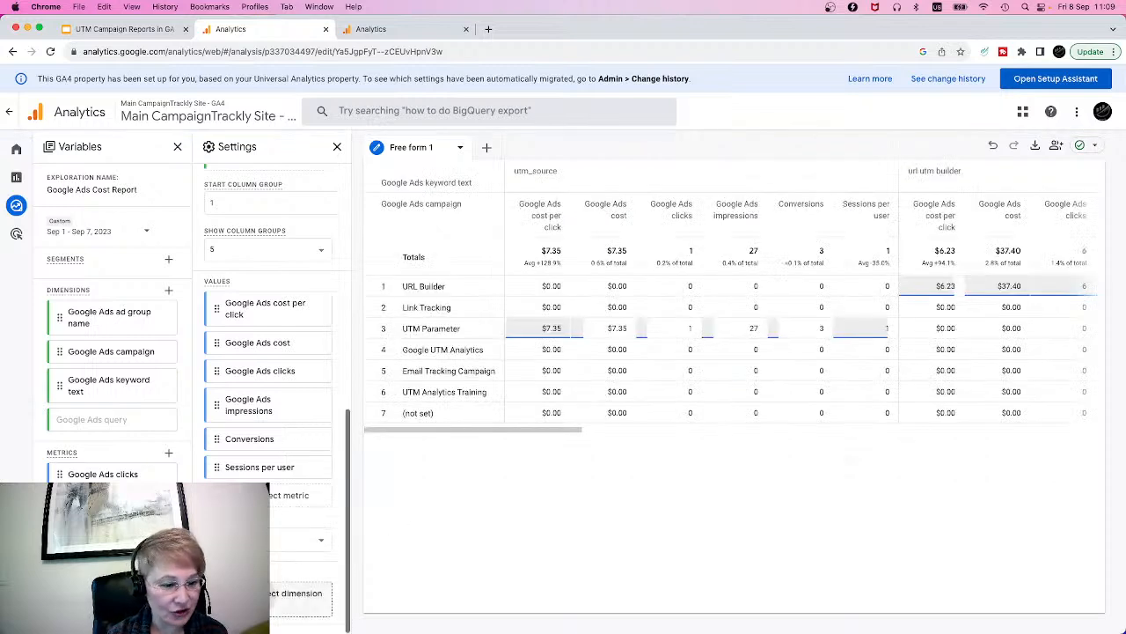
Step: Filter the cost report by Google Ads campaign, limiting it to the URL Builder campaign
{"action": "left_click", "coordinate": [299, 539]}
{"action": "left_click", "coordinate": [311, 342]}
{"action": "scroll", "coordinate": [273, 440], "scroll_direction": "down", "scroll_amount": 3}
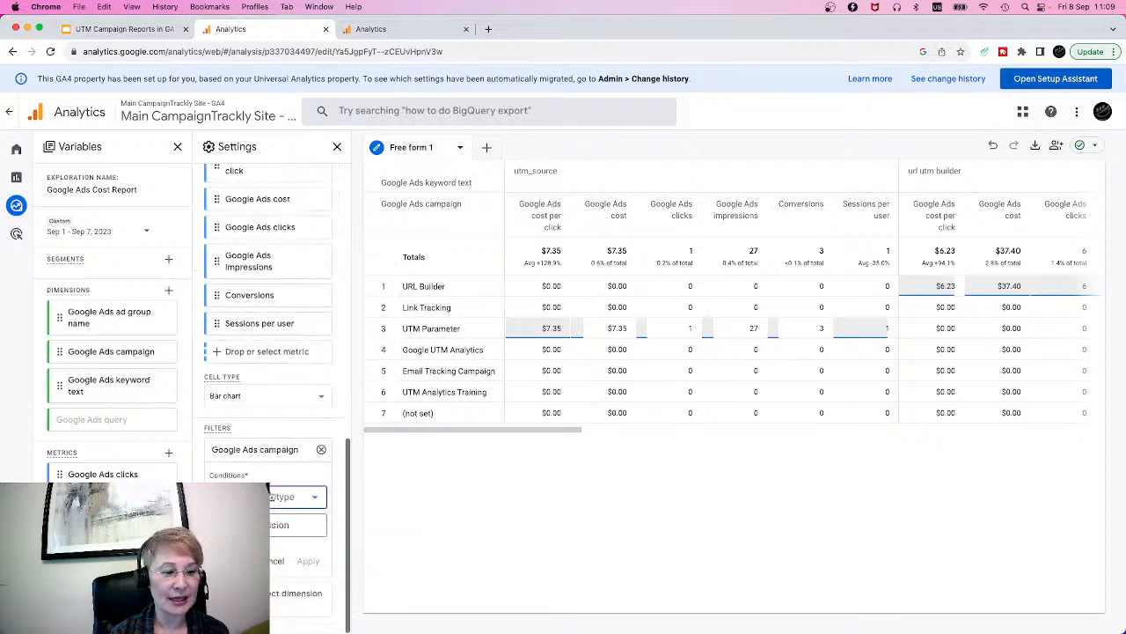
{"action": "left_click", "coordinate": [271, 497]}
{"action": "left_click", "coordinate": [273, 368]}
{"action": "left_click", "coordinate": [264, 526]}
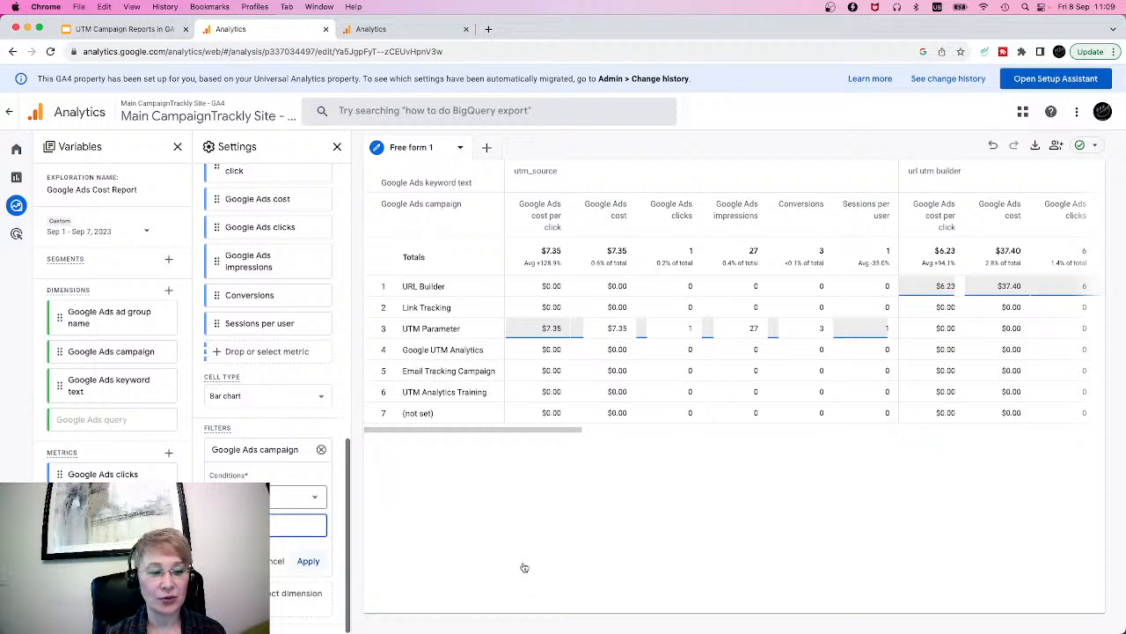
{"action": "key", "text": "Return"}
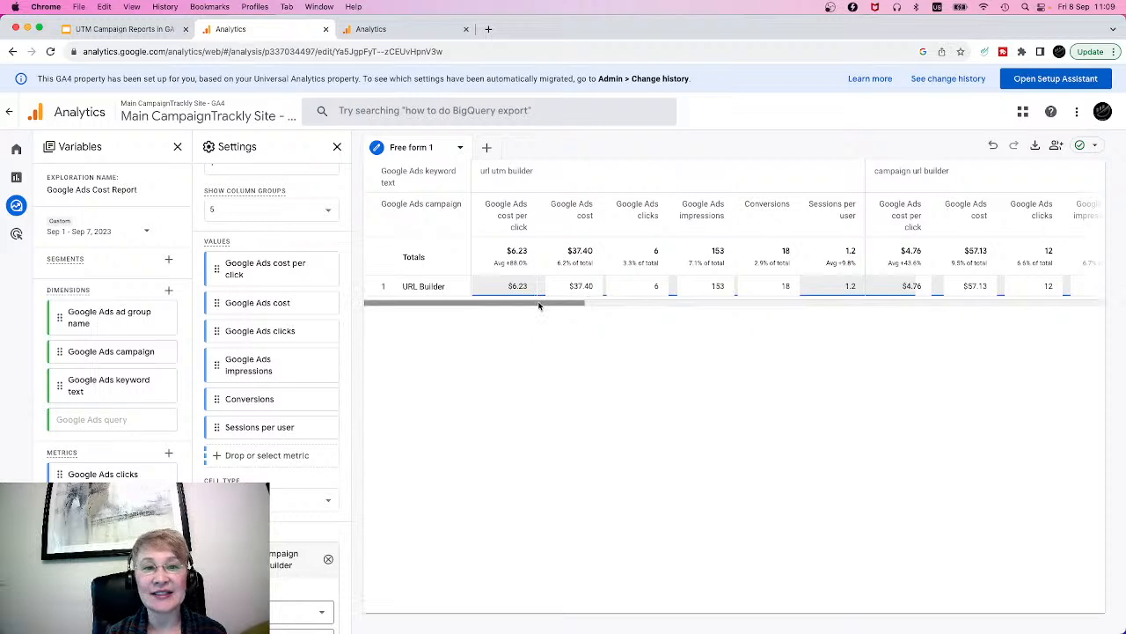
Step: Examine URL Builder's cost per click, cost, clicks, impressions and conversions for each keyword through to the Totals columns
{"action": "scroll", "coordinate": [539, 306], "scroll_direction": "right", "scroll_amount": 5}
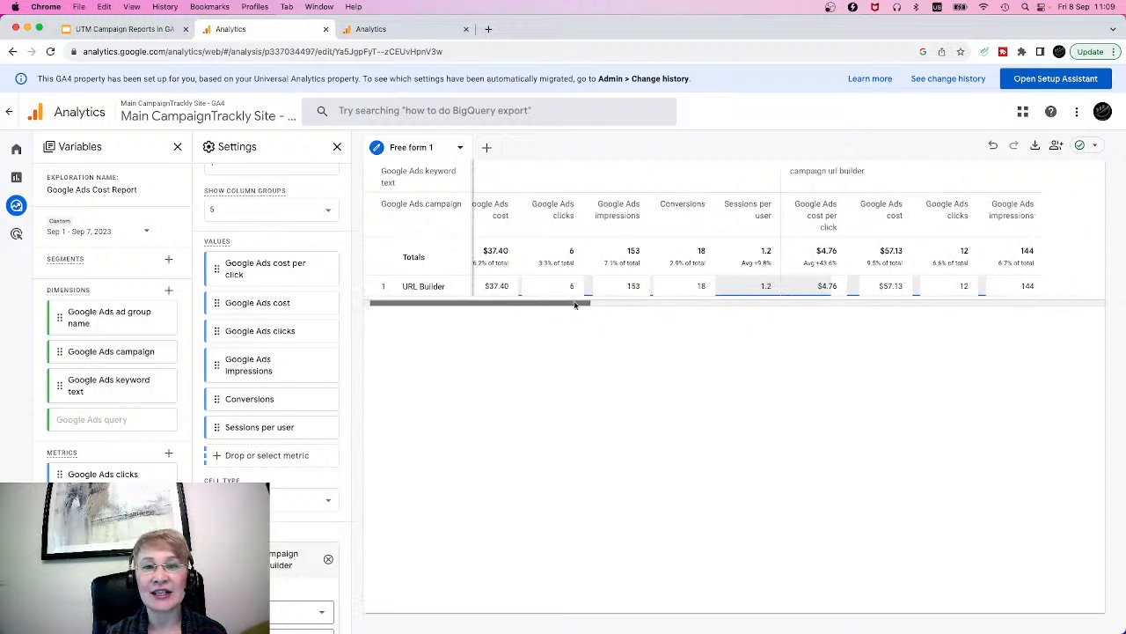
{"action": "scroll", "coordinate": [590, 306], "scroll_direction": "right", "scroll_amount": 5}
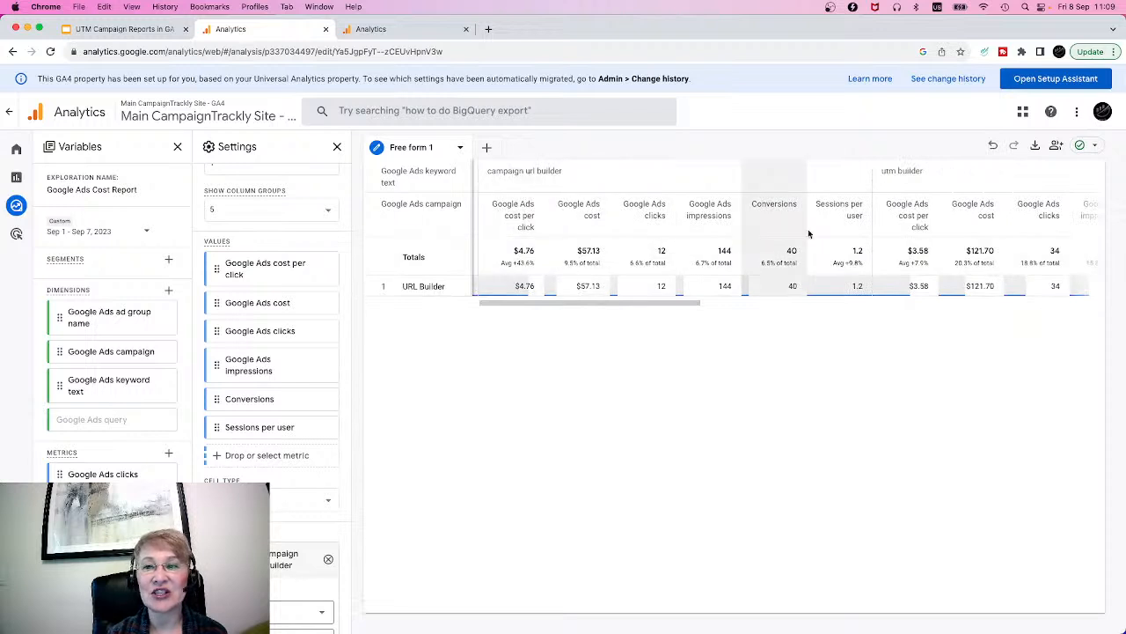
{"action": "left_click_drag", "start_coordinate": [670, 310], "coordinate": [764, 309]}
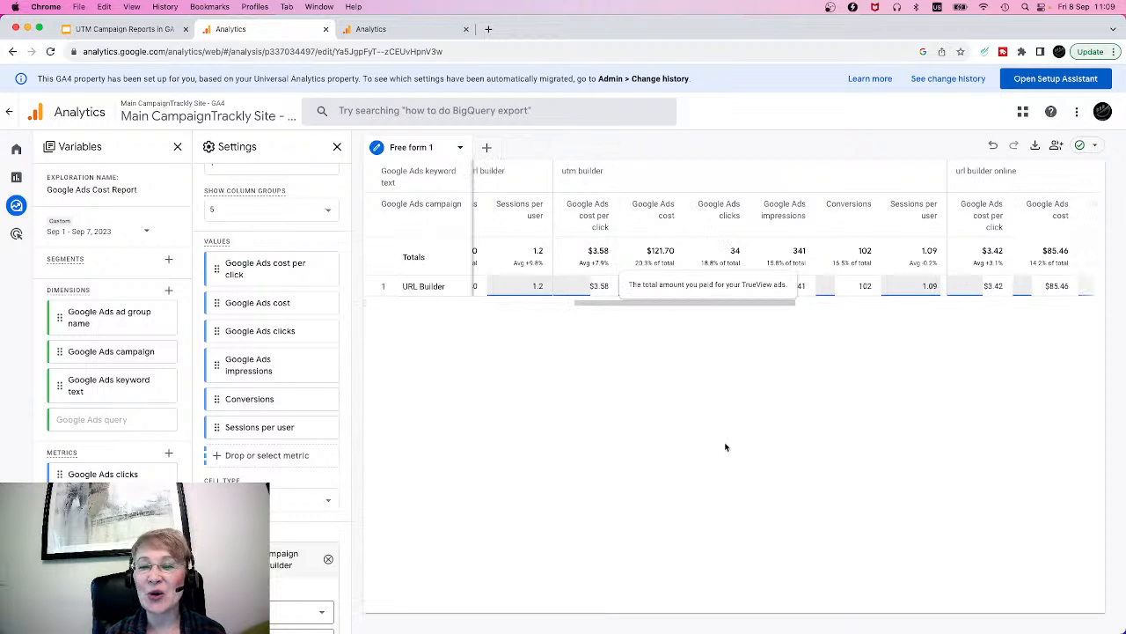
{"action": "left_click_drag", "start_coordinate": [602, 305], "coordinate": [829, 319]}
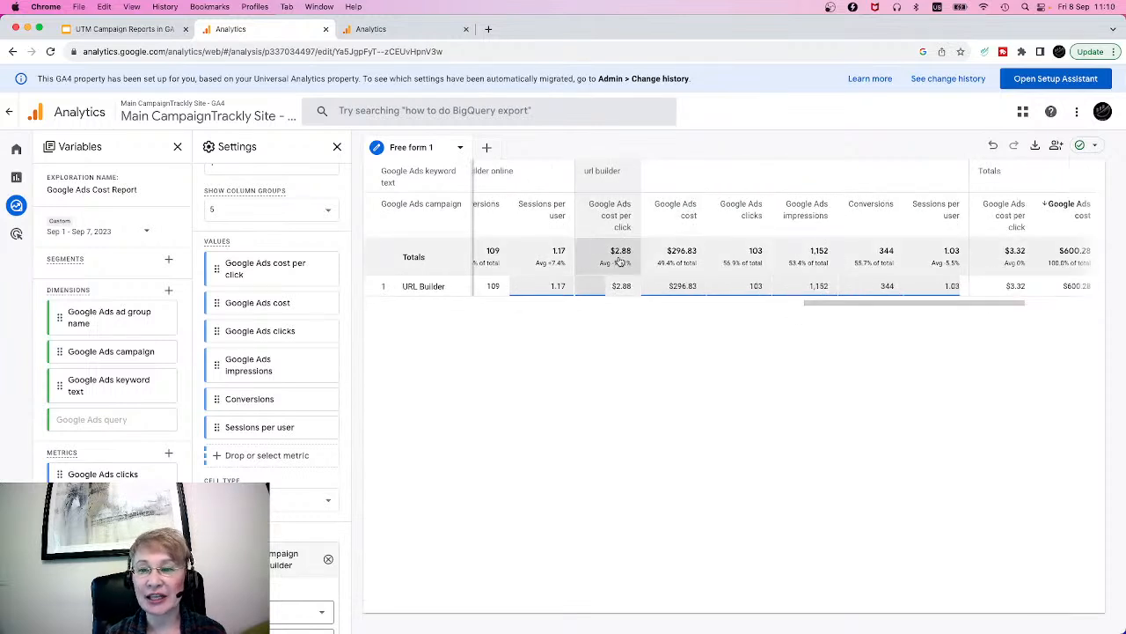
{"action": "left_click_drag", "start_coordinate": [917, 308], "coordinate": [1025, 303]}
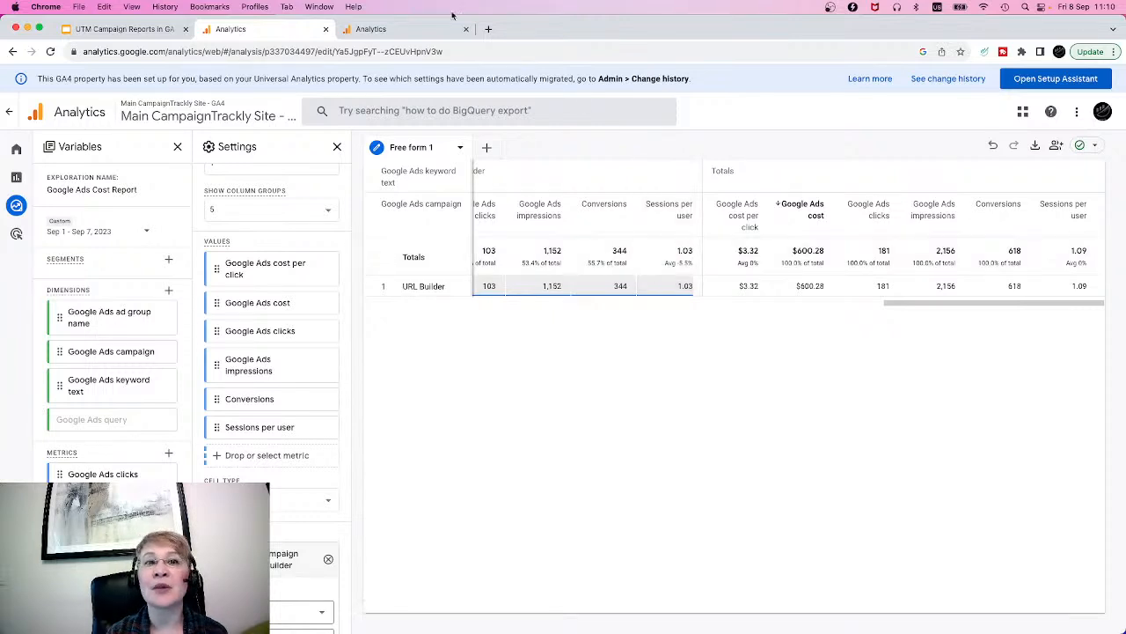
Step: Switch to the session-based Google Ads Report and review its row, column and value settings
{"action": "left_click", "coordinate": [397, 29]}
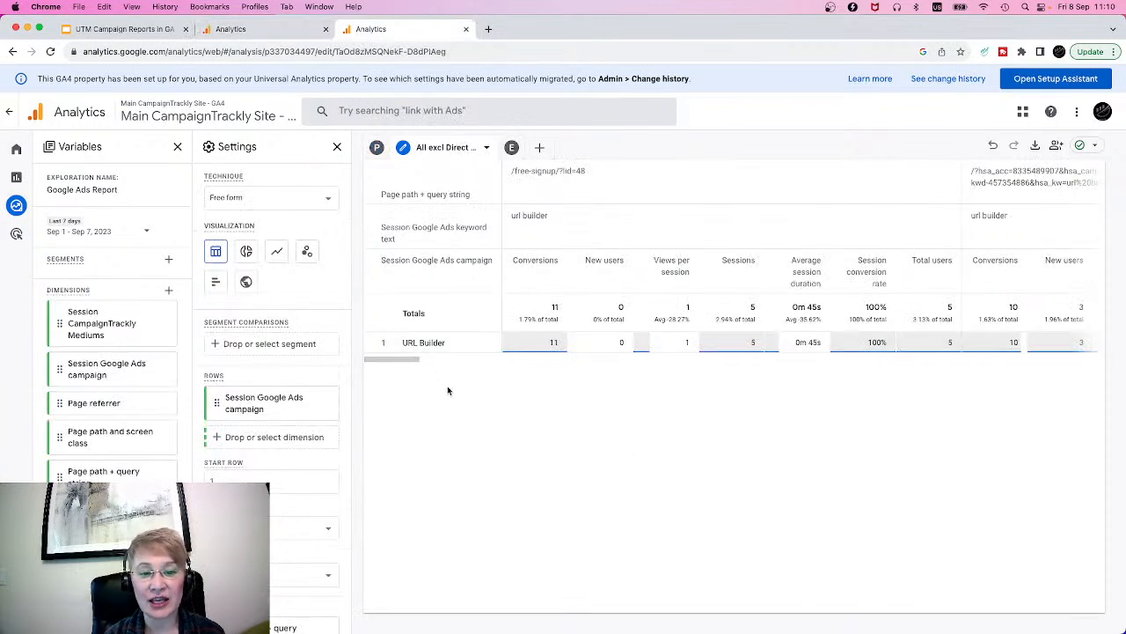
{"action": "scroll", "coordinate": [402, 360], "scroll_direction": "right", "scroll_amount": 5}
{"action": "scroll", "coordinate": [435, 363], "scroll_direction": "left", "scroll_amount": 8}
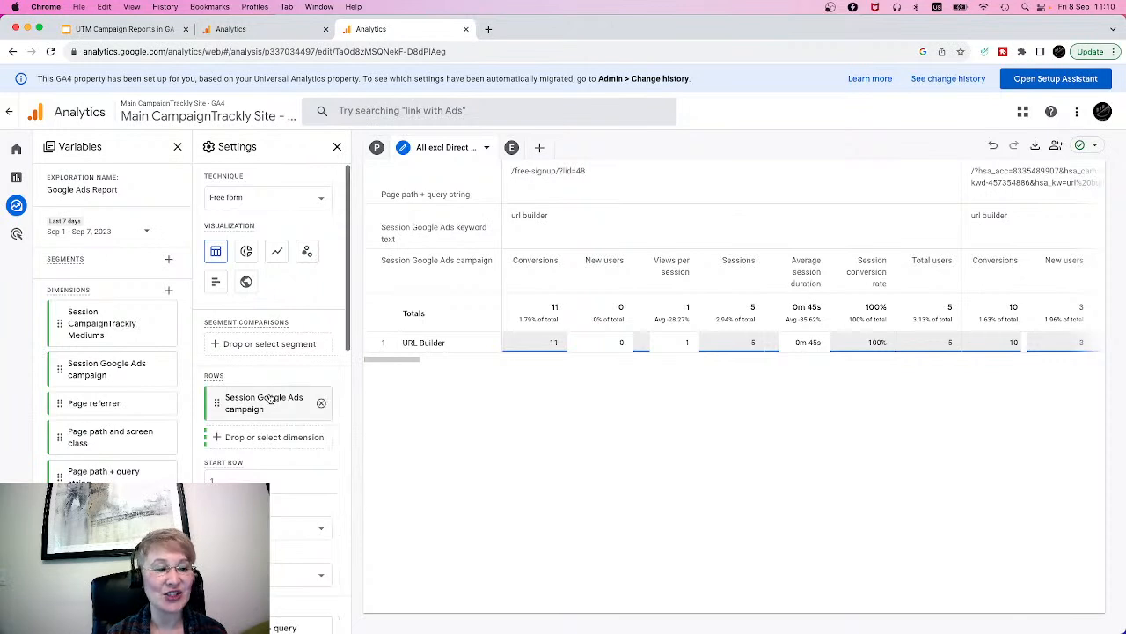
{"action": "scroll", "coordinate": [284, 394], "scroll_direction": "down", "scroll_amount": 6}
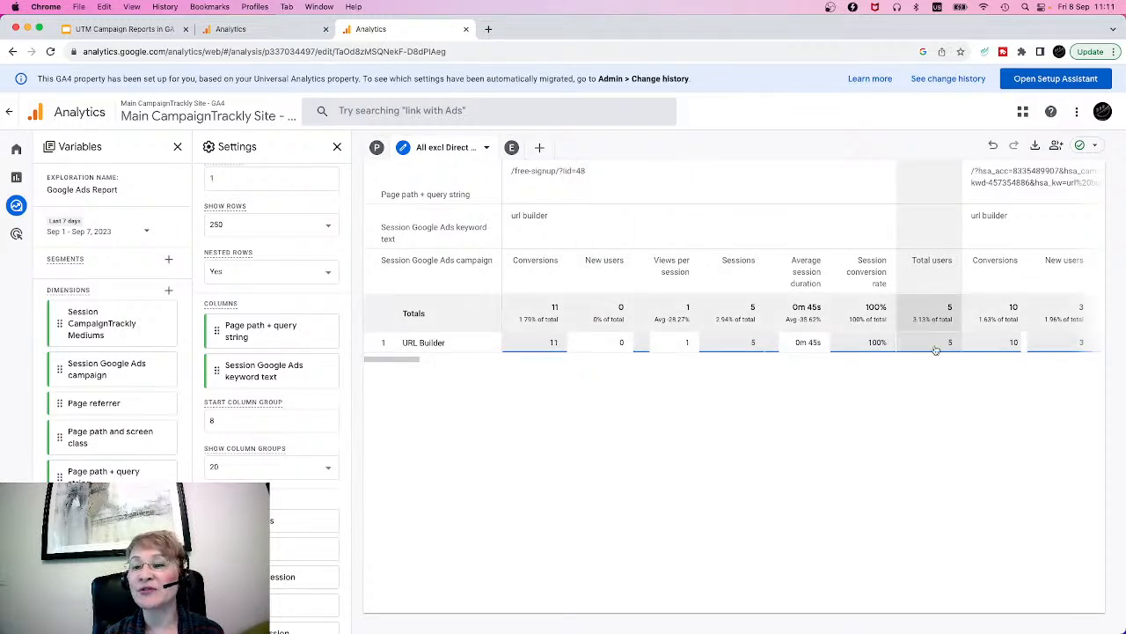
Step: Examine conversions, new users, sessions and session duration for URL Builder across the landing pages and keywords
{"action": "mouse_move", "coordinate": [403, 360]}
{"action": "left_mouse_down"}
{"action": "mouse_move", "coordinate": [422, 362]}
{"action": "mouse_move", "coordinate": [408, 361]}
{"action": "left_mouse_up"}
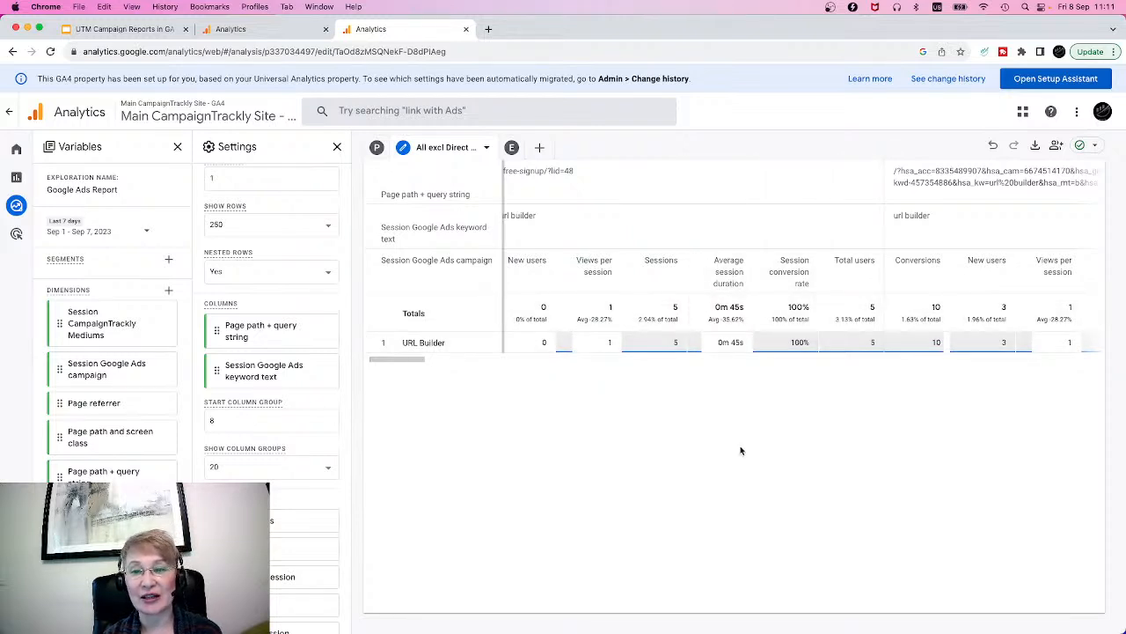
{"action": "left_click_drag", "start_coordinate": [413, 360], "coordinate": [441, 361]}
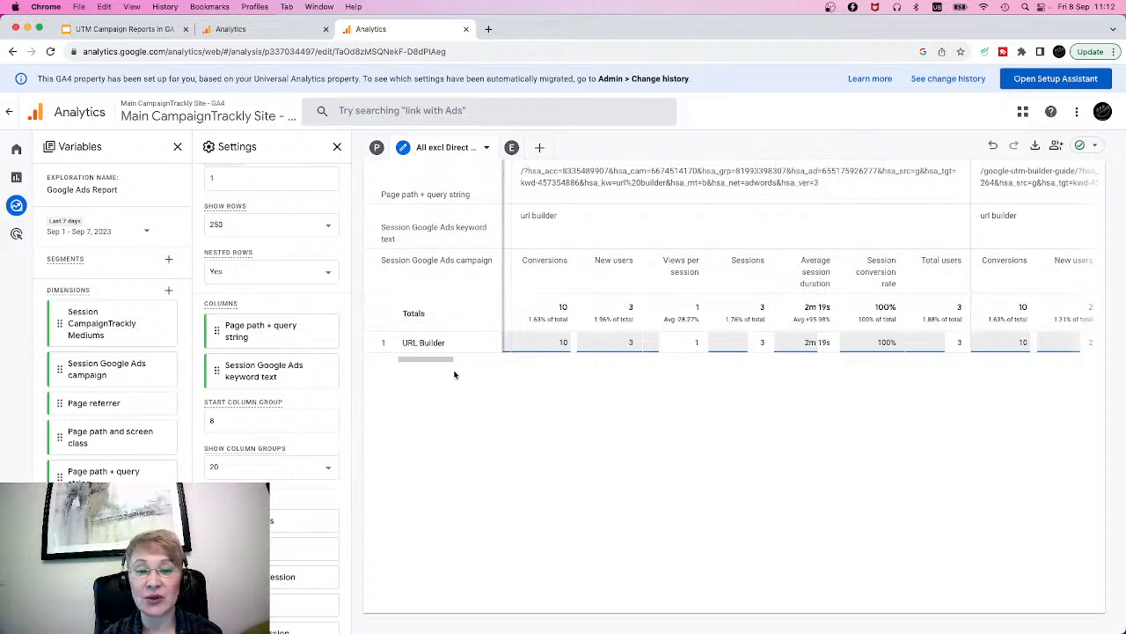
{"action": "left_click_drag", "start_coordinate": [443, 362], "coordinate": [477, 363]}
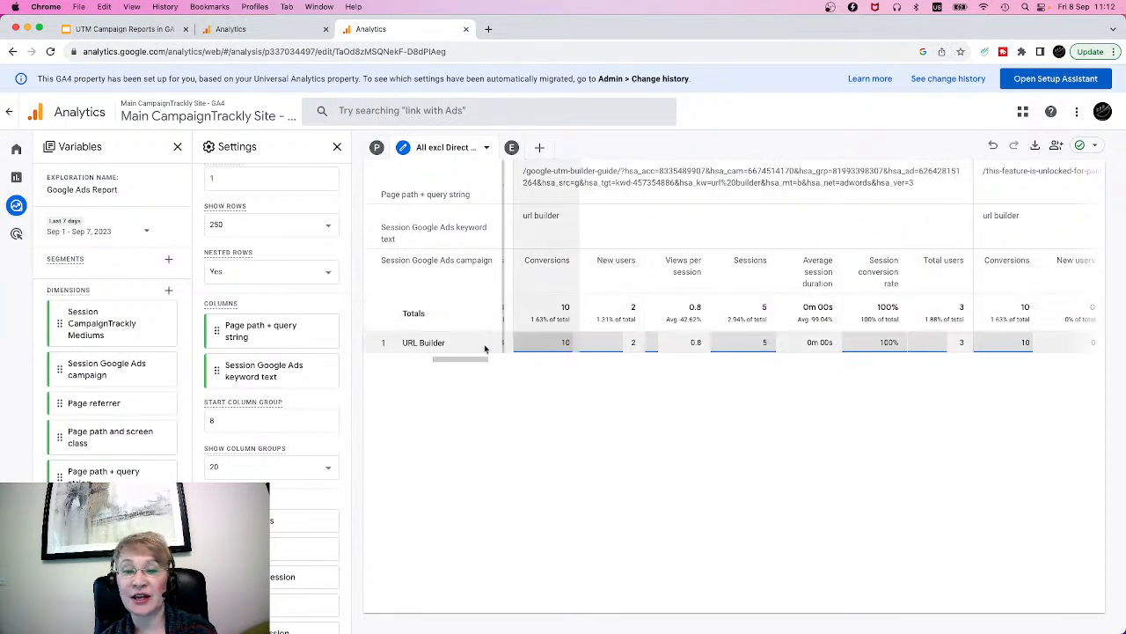
{"action": "left_click_drag", "start_coordinate": [469, 359], "coordinate": [626, 400]}
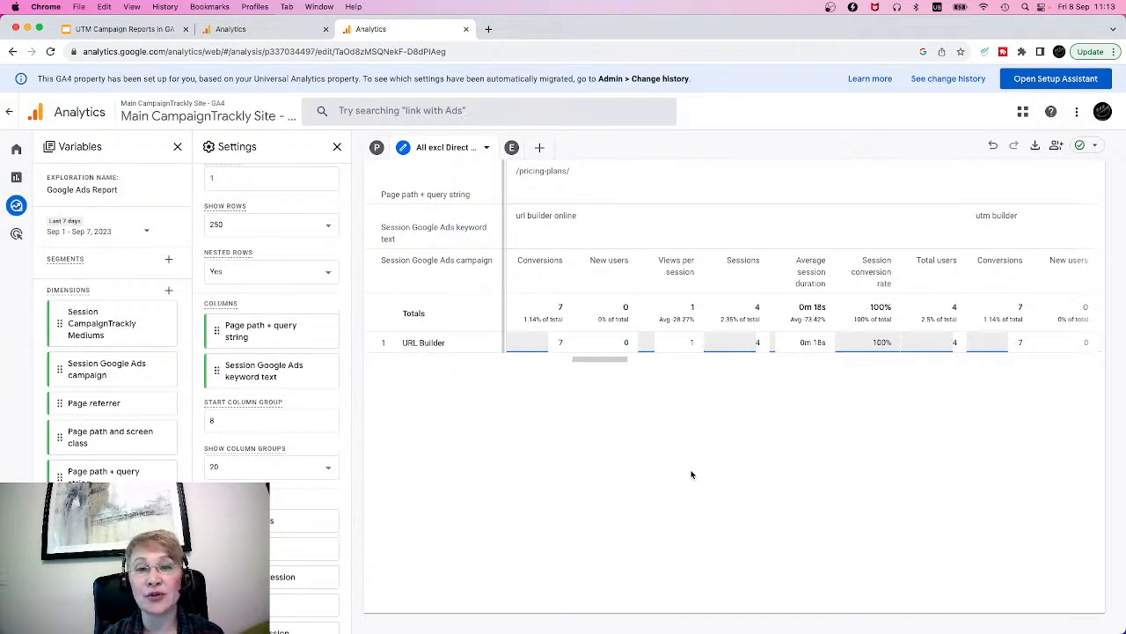
{"action": "left_click_drag", "start_coordinate": [602, 365], "coordinate": [619, 364]}
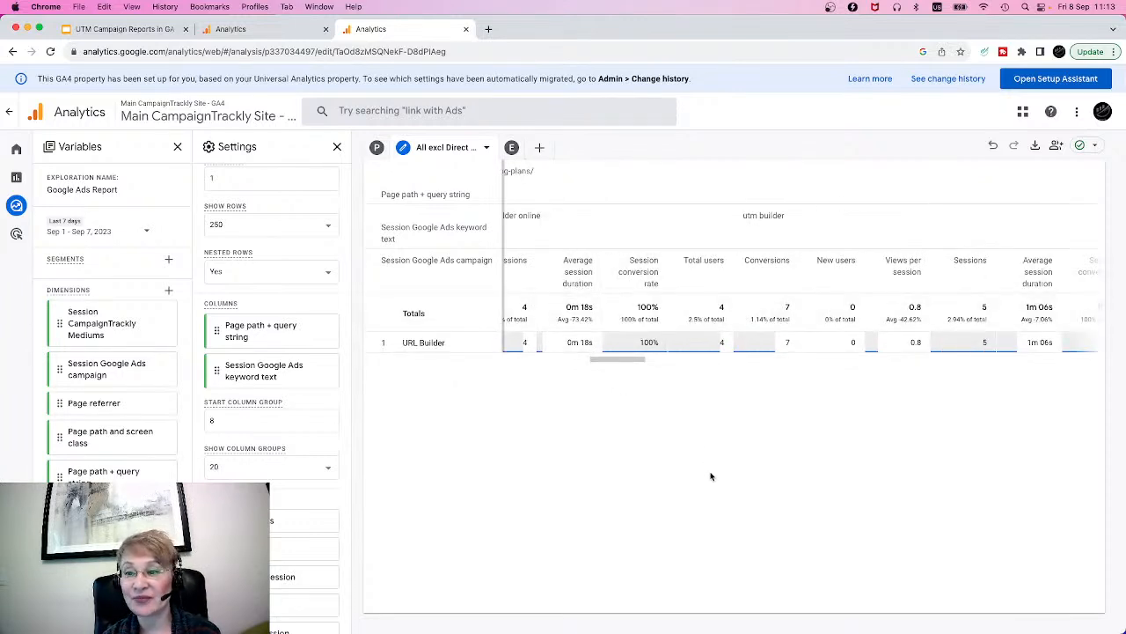
{"action": "left_click_drag", "start_coordinate": [632, 363], "coordinate": [644, 361]}
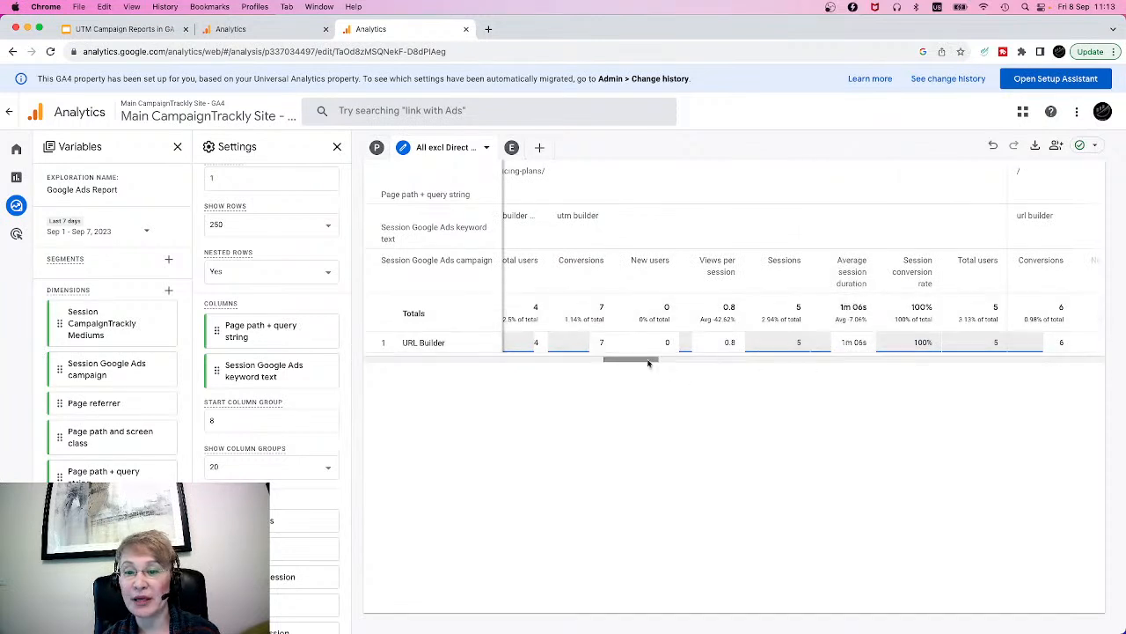
{"action": "left_click_drag", "start_coordinate": [645, 361], "coordinate": [697, 368]}
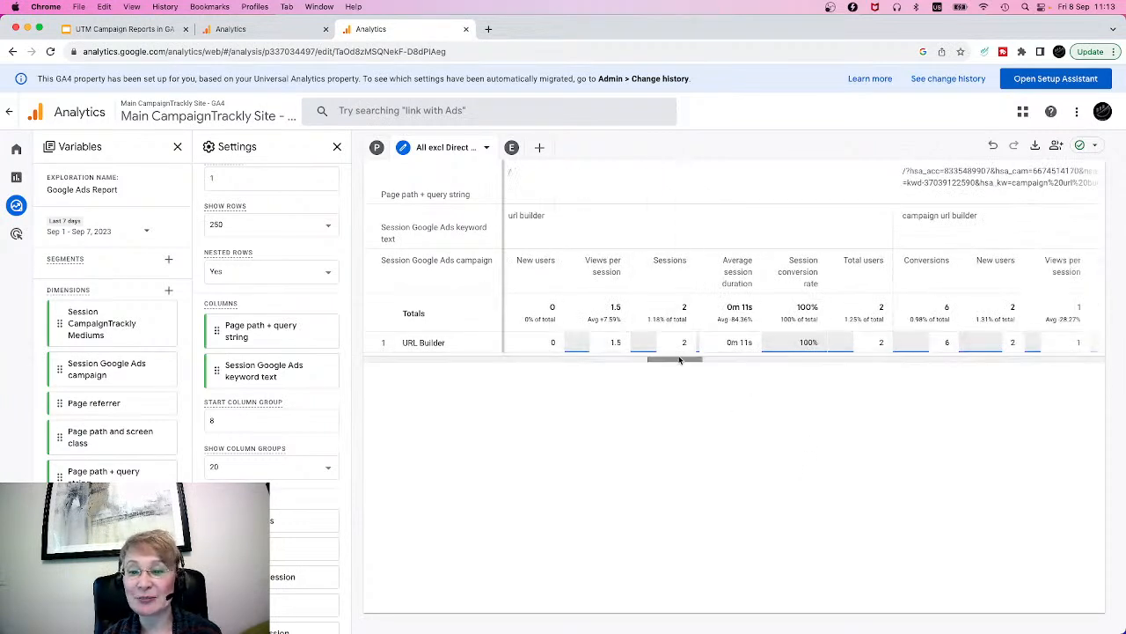
{"action": "left_click_drag", "start_coordinate": [684, 359], "coordinate": [710, 362]}
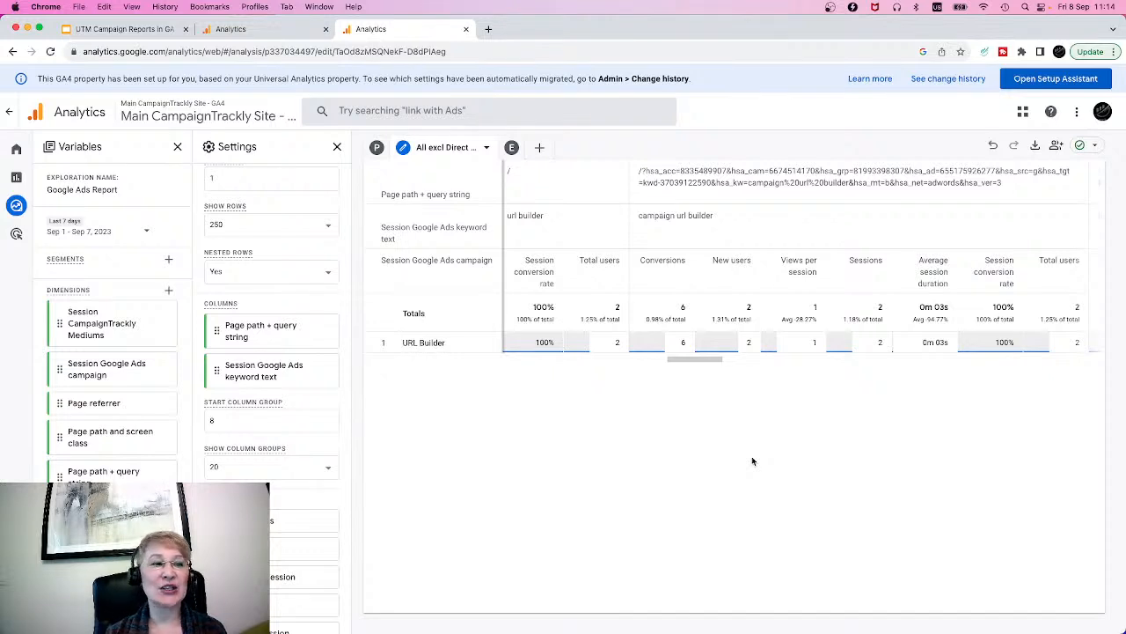
Step: Compare the cost report with the session-based report and show the description of its Session Google Ads campaign dimension
{"action": "left_click", "coordinate": [260, 26]}
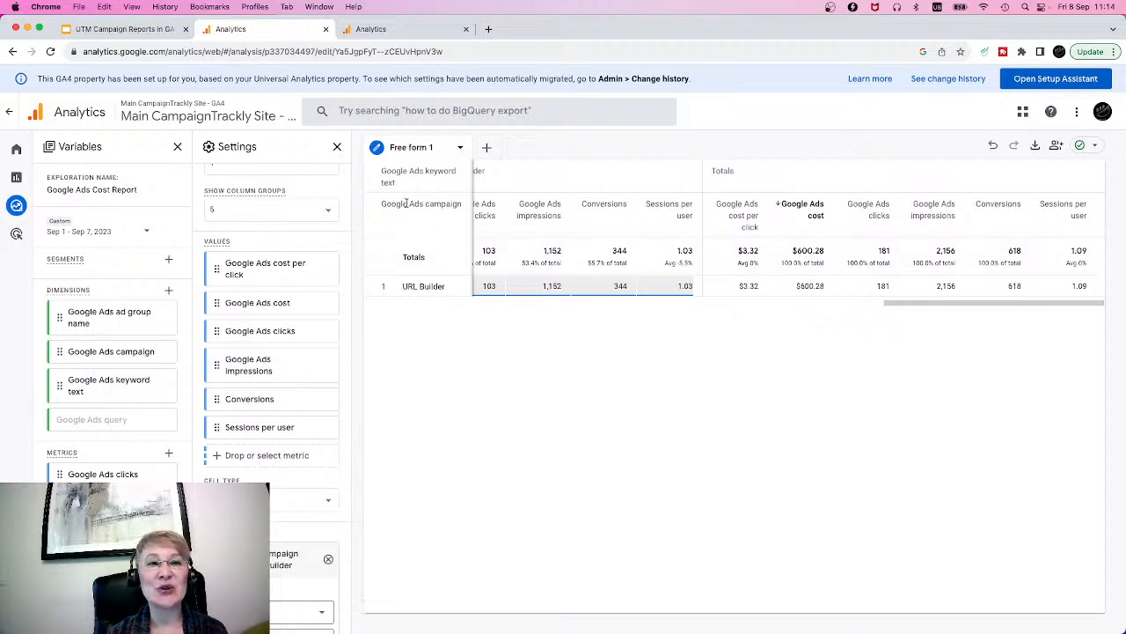
{"action": "left_click", "coordinate": [385, 31]}
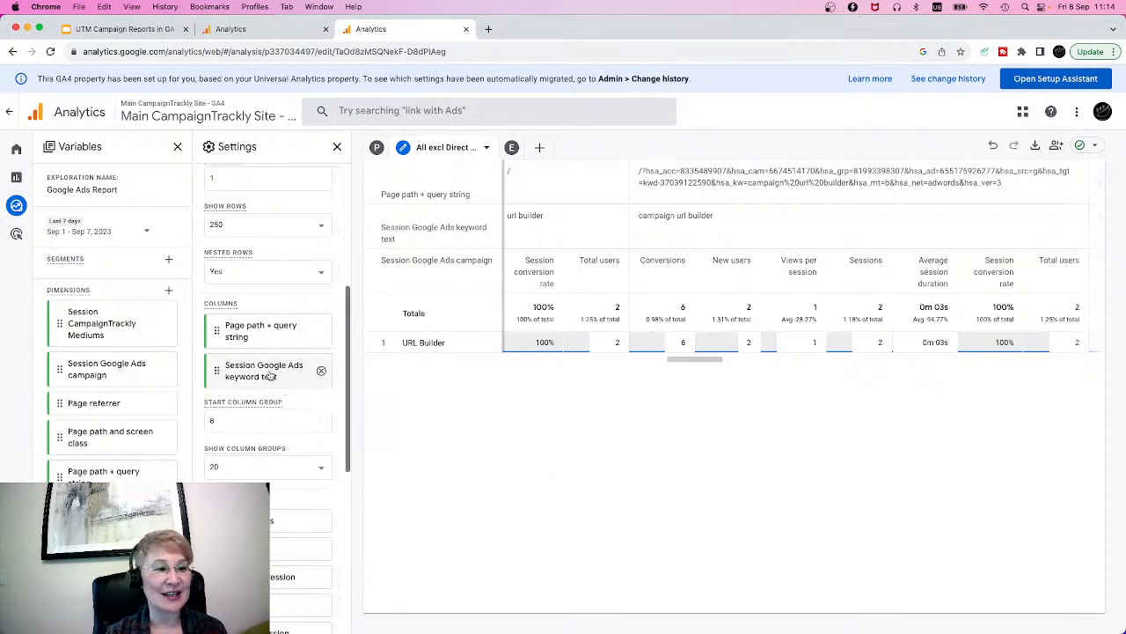
{"action": "scroll", "coordinate": [277, 392], "scroll_direction": "up", "scroll_amount": 6}
{"action": "mouse_move", "coordinate": [257, 398]}
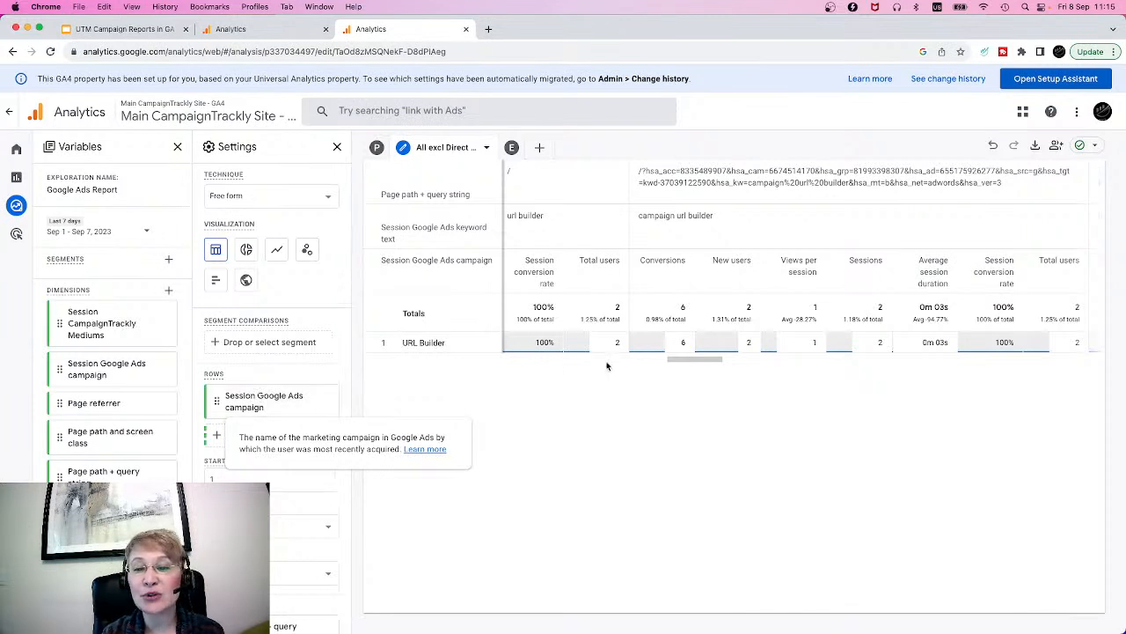
Step: Review the /pricing-plans/ keyword columns in the session-based report and compare that report with the cost report again
{"action": "left_click_drag", "start_coordinate": [697, 363], "coordinate": [643, 366]}
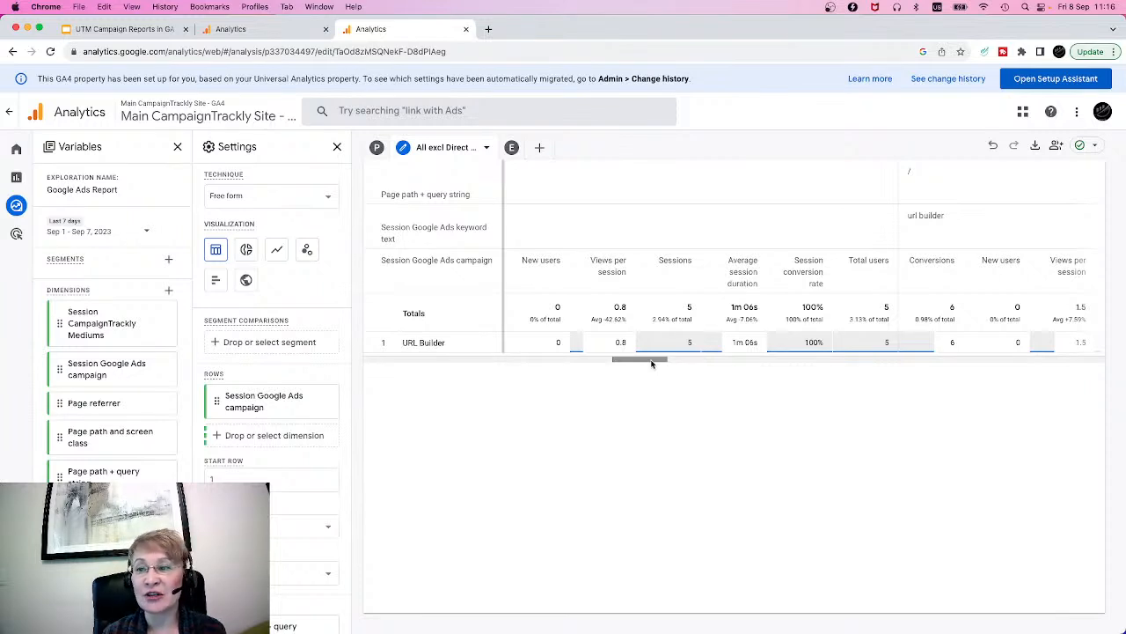
{"action": "left_click_drag", "start_coordinate": [651, 362], "coordinate": [624, 363]}
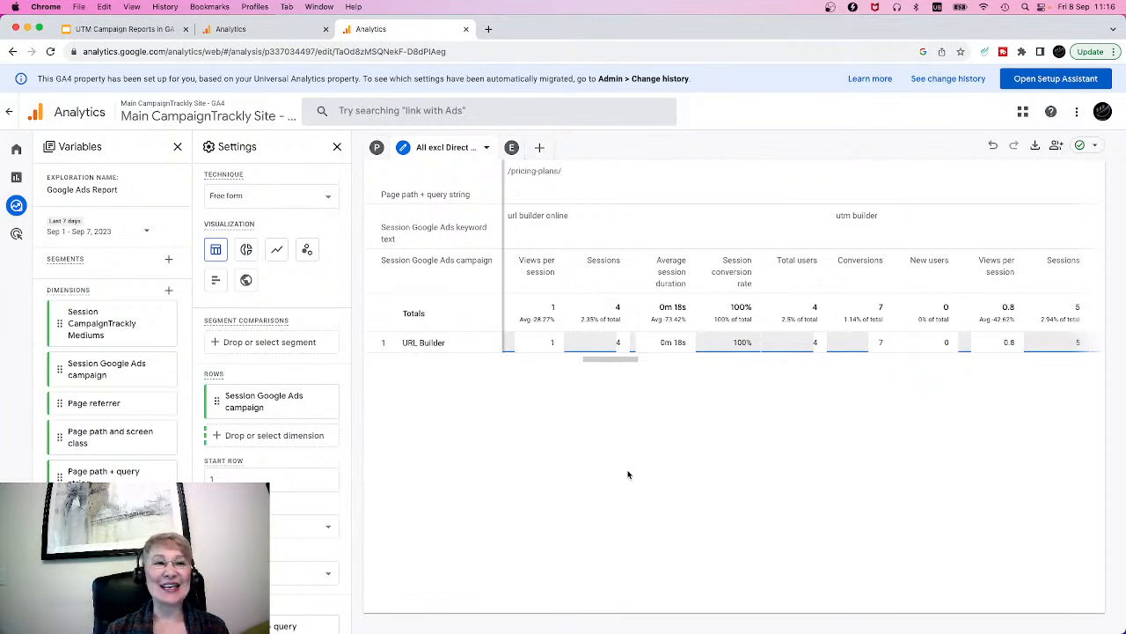
{"action": "key", "text": "ctrl+shift+Tab"}
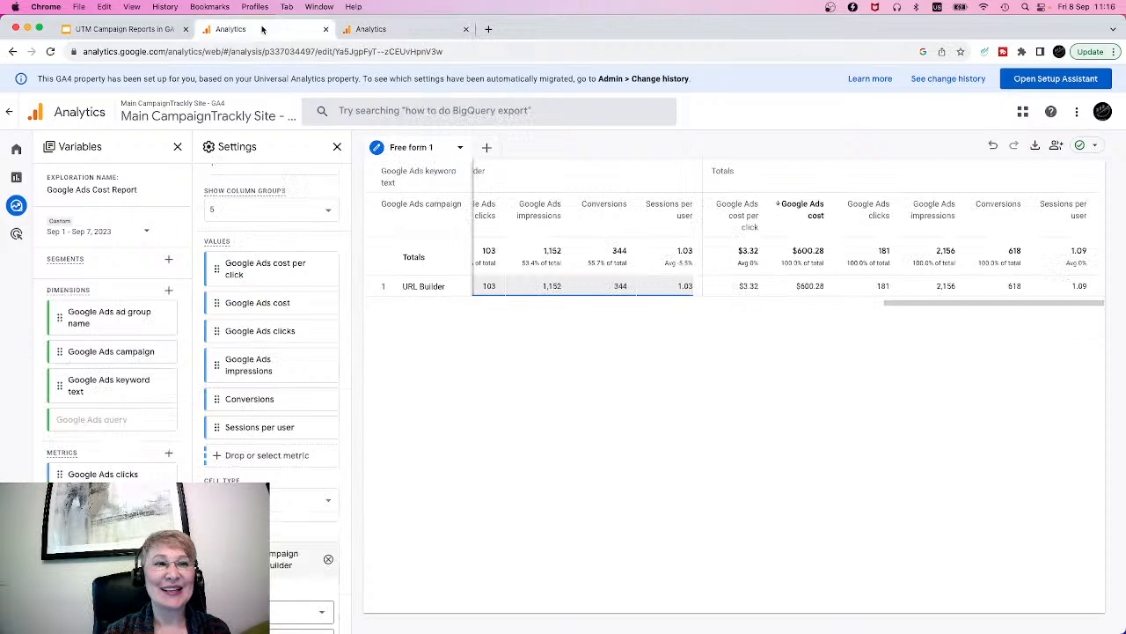
{"action": "left_click", "coordinate": [409, 28]}
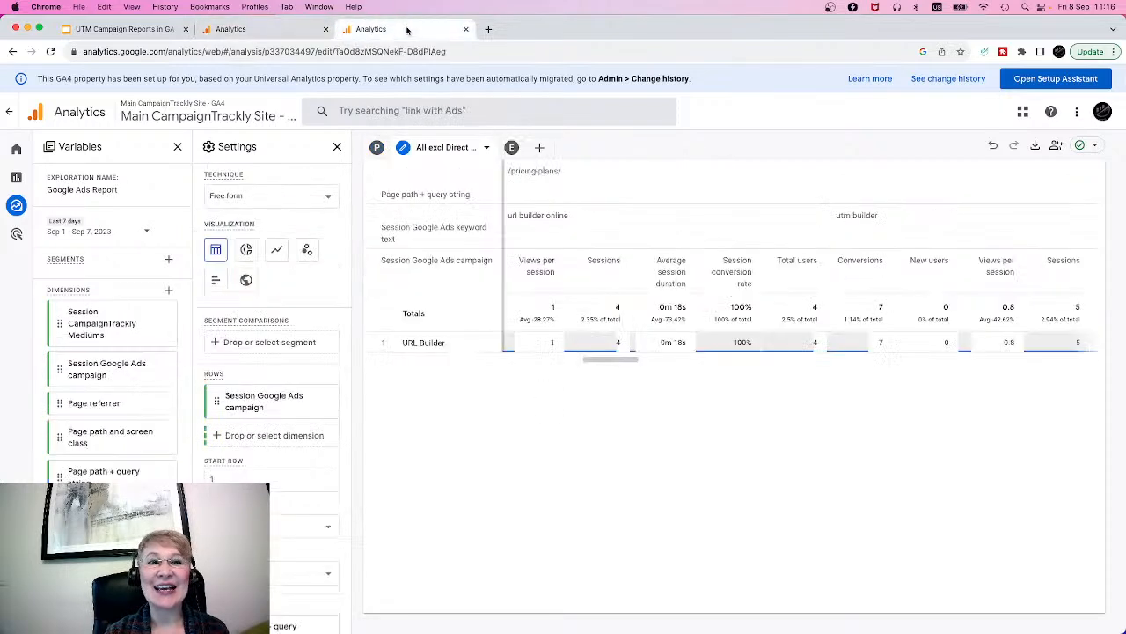